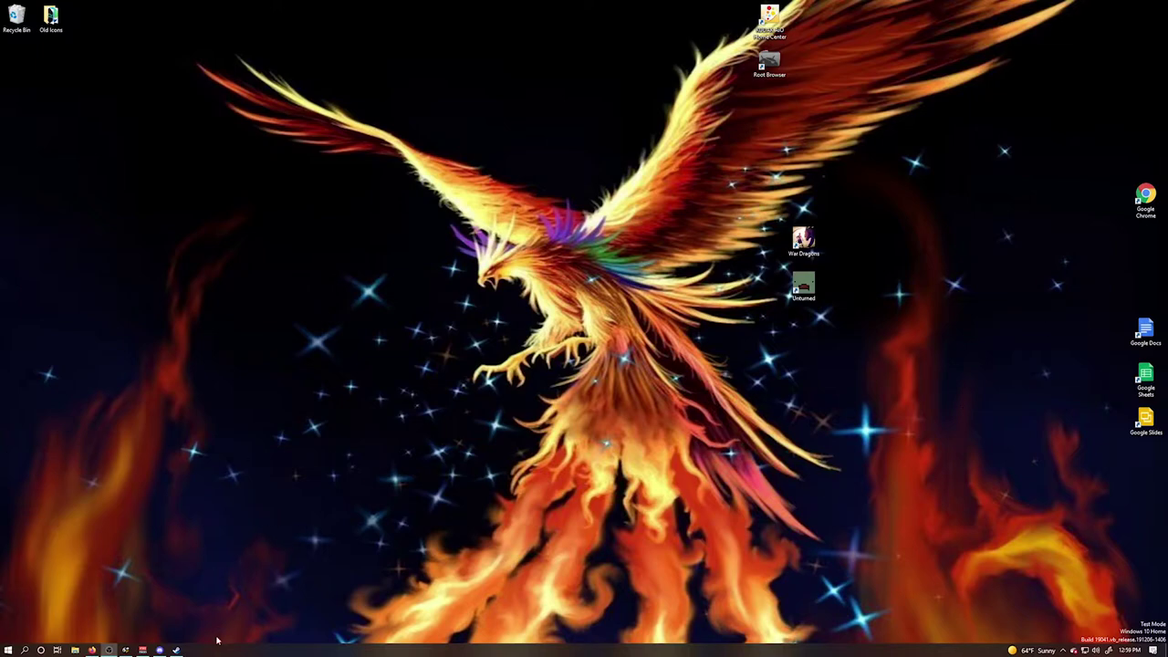
Bring up Discord and scroll the Age Of Oblivion announcements channel to the Alpha 2.81 post.
click(163, 650)
key(super+shift+Left)
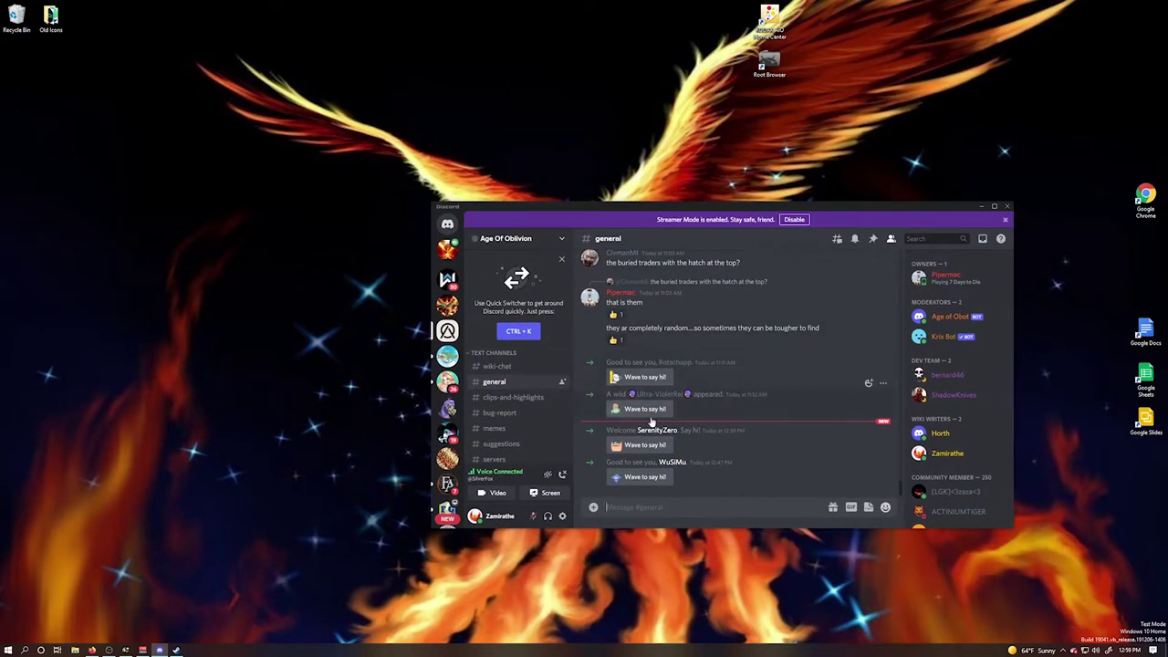
scroll(514, 417, down, 3)
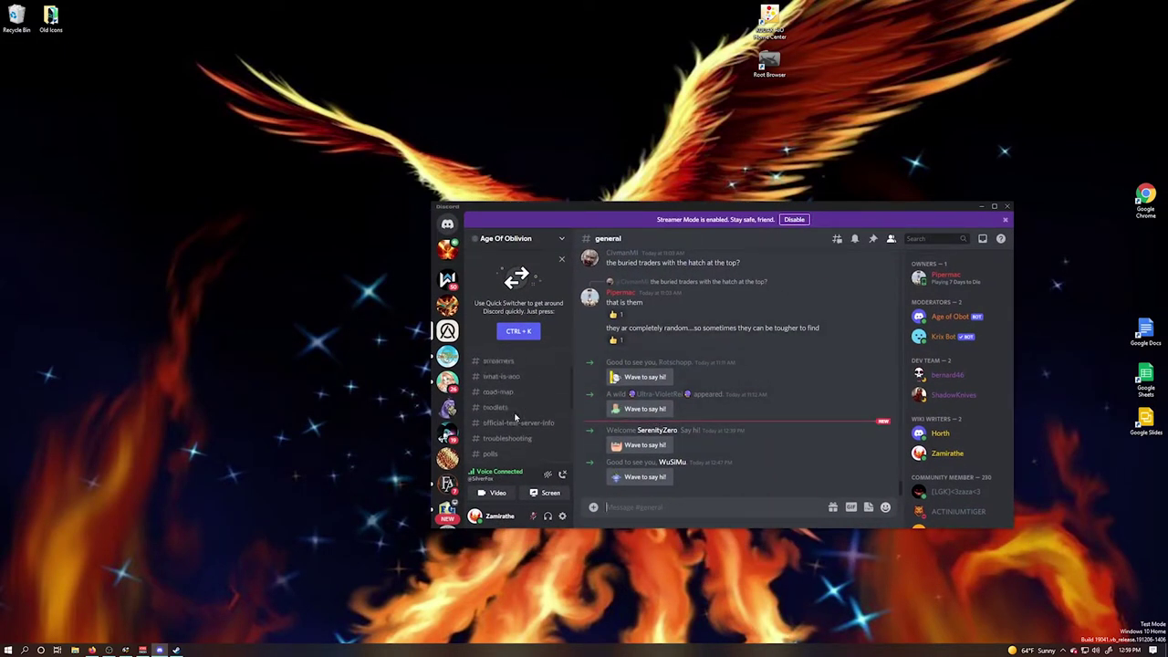
scroll(515, 417, up, 2)
click(507, 375)
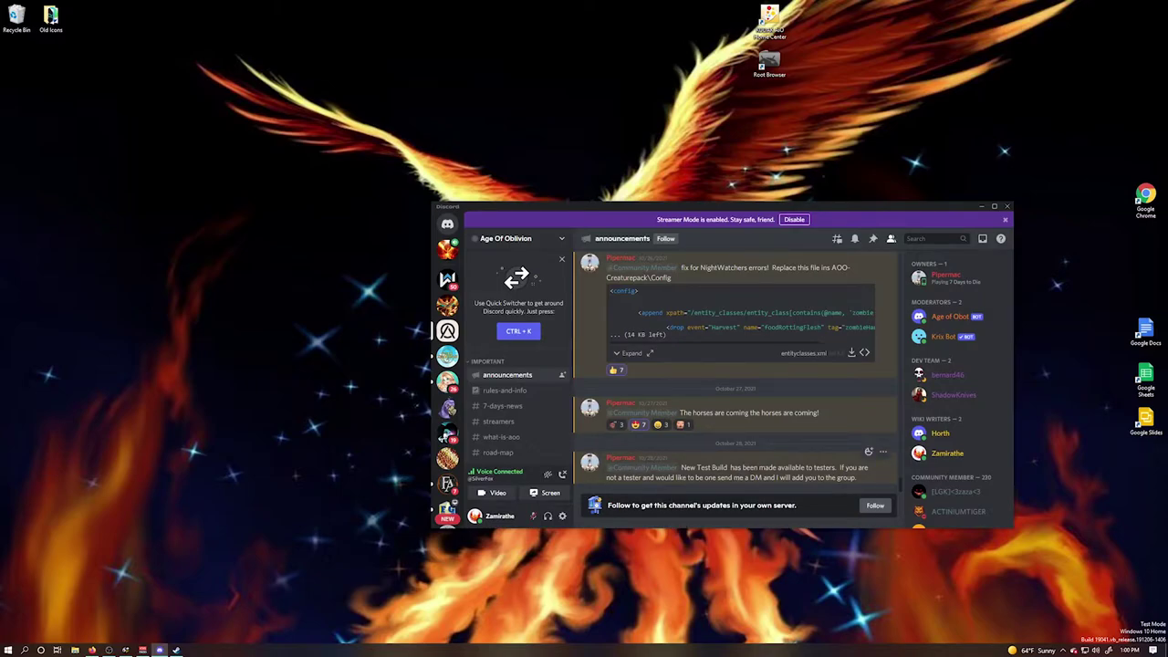
scroll(765, 429, up, 3)
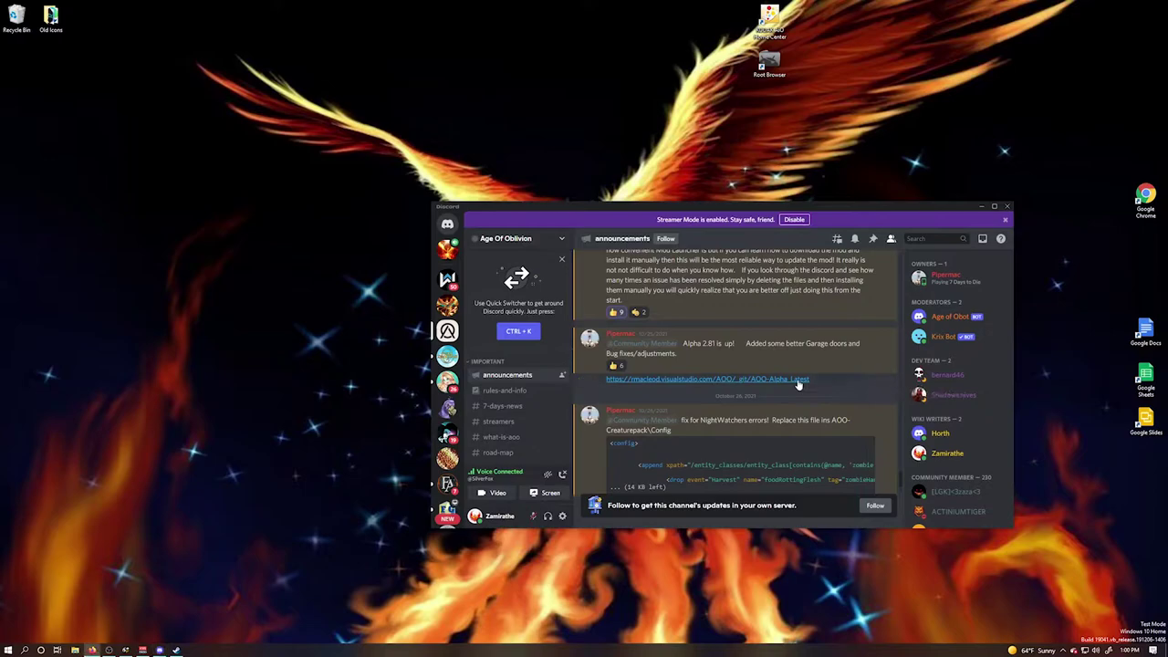
Save the AOO-Alpha_Latest repository from Azure DevOps as a zip and confirm it finished downloading.
click(982, 208)
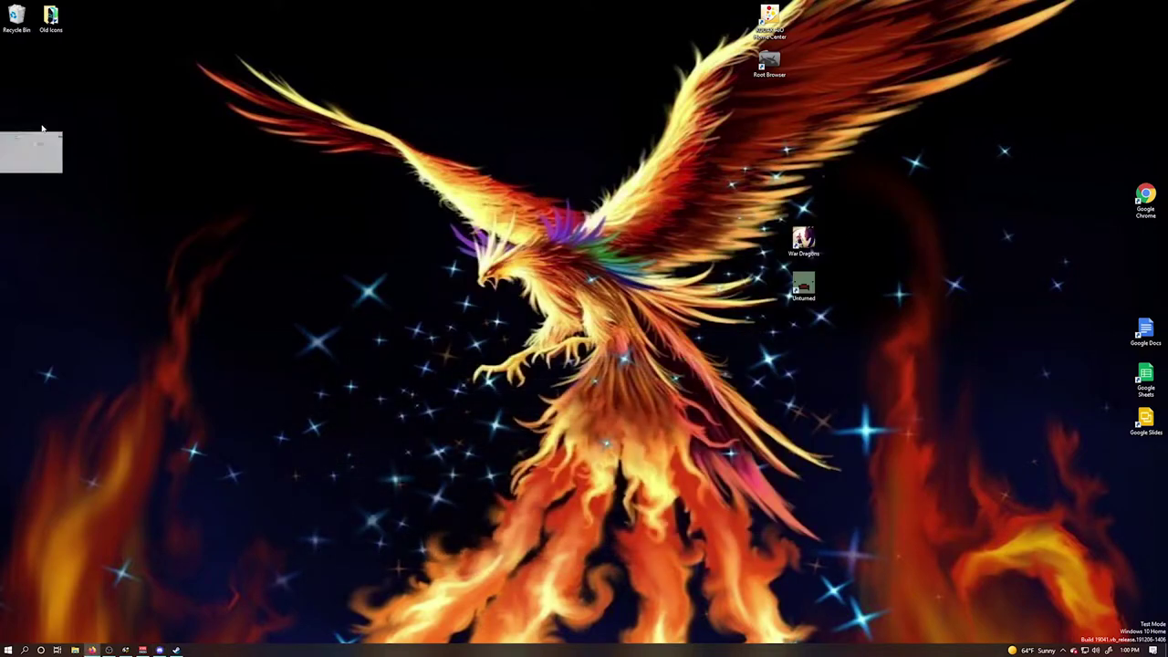
key(alt+Tab)
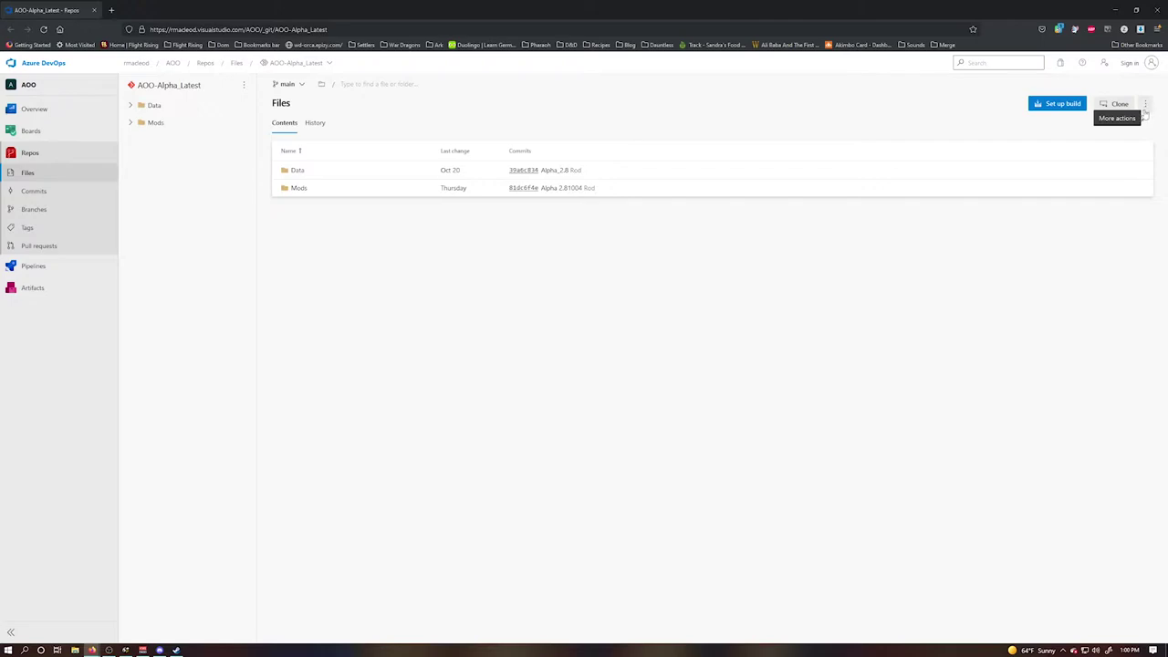
click(1144, 108)
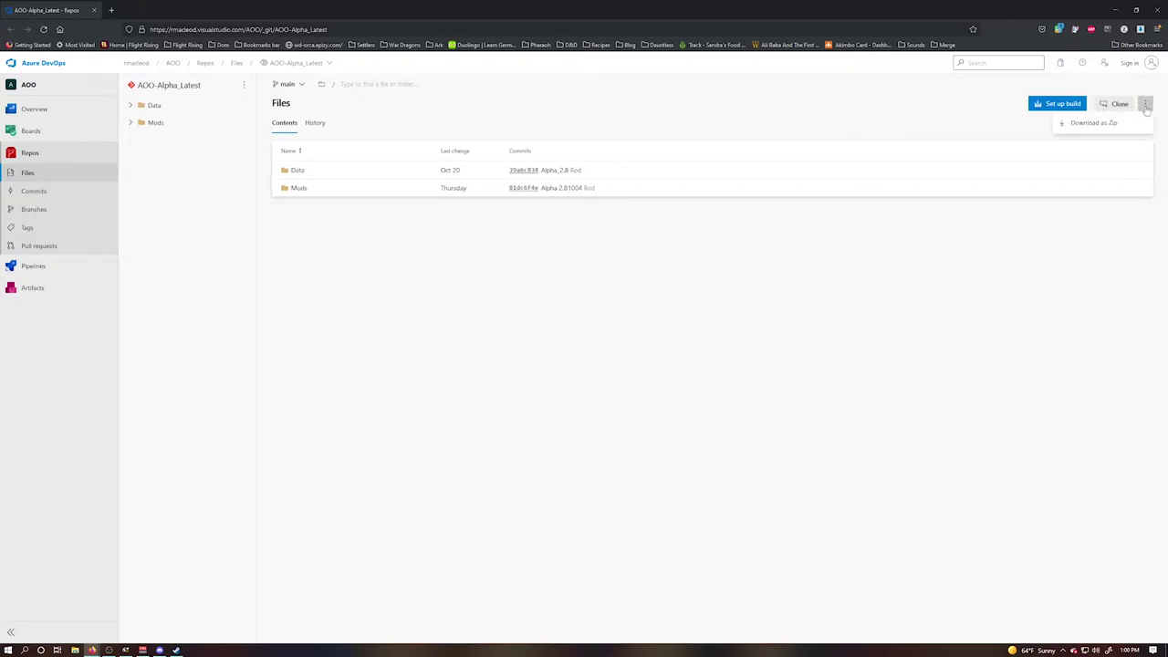
click(1095, 123)
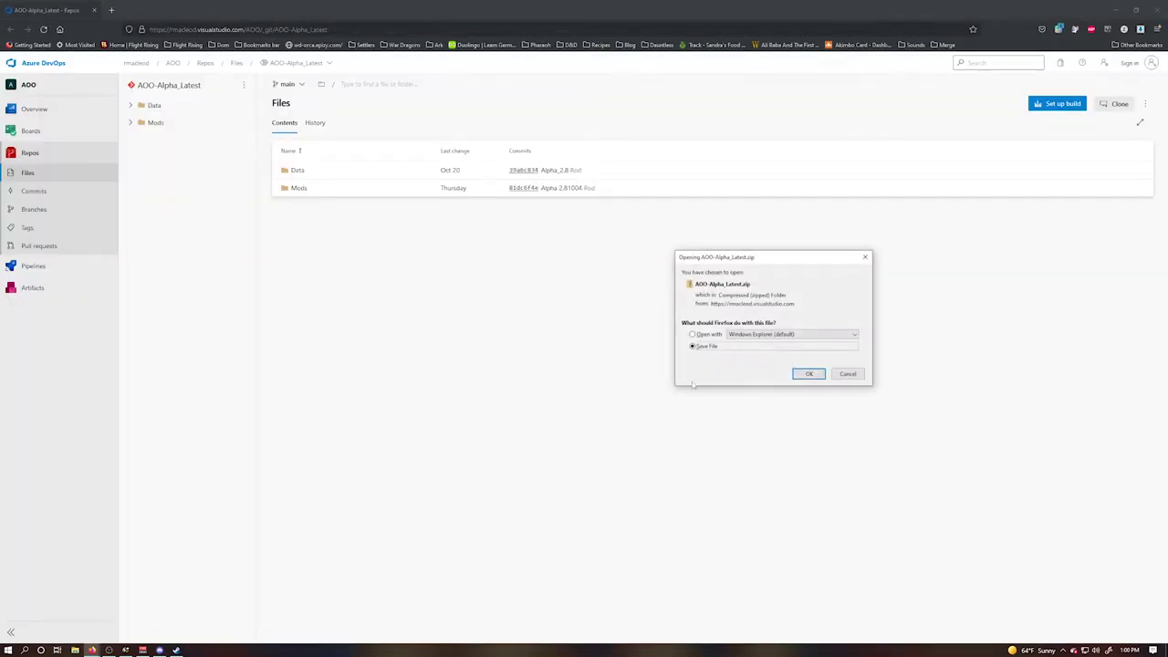
click(809, 375)
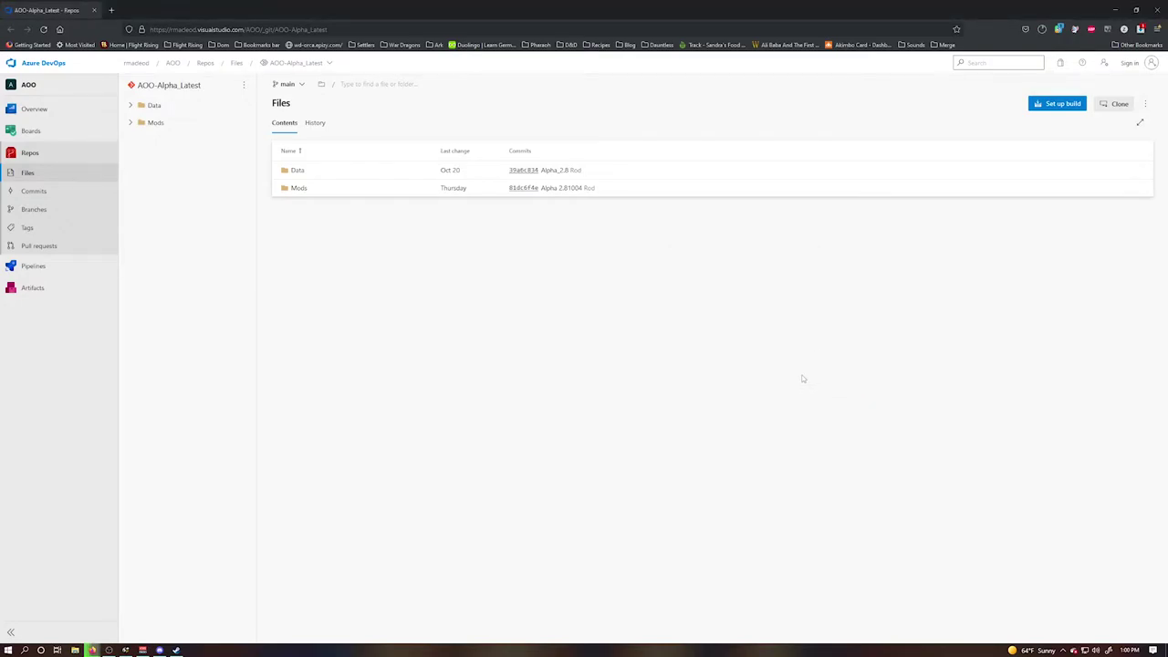
click(1041, 29)
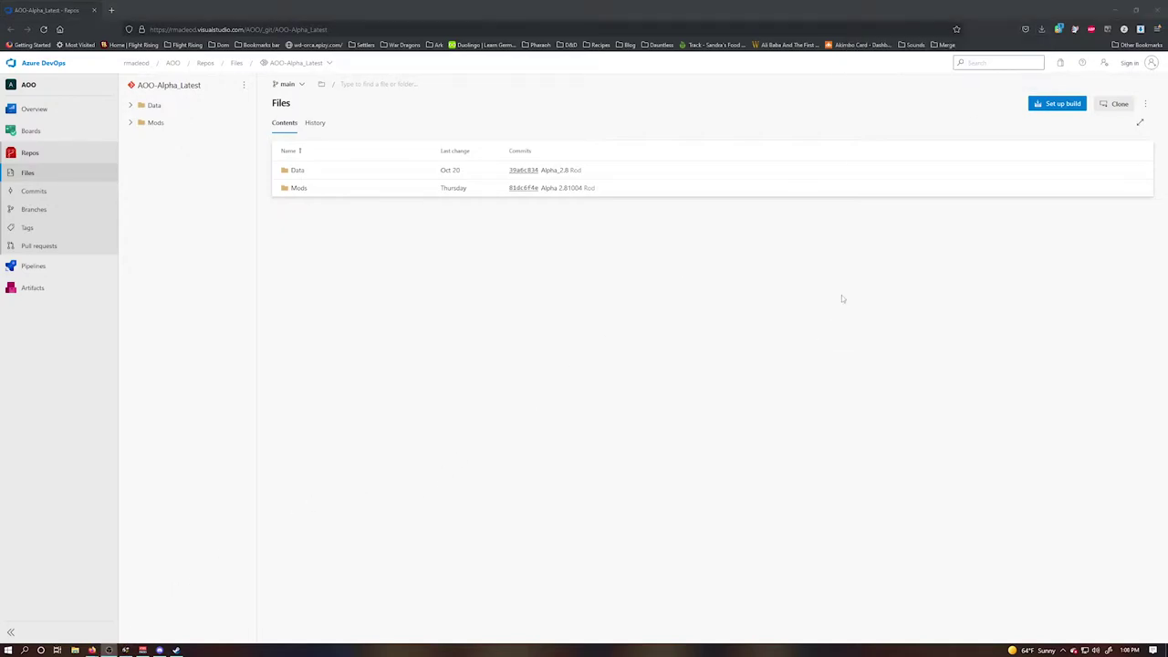
click(1041, 28)
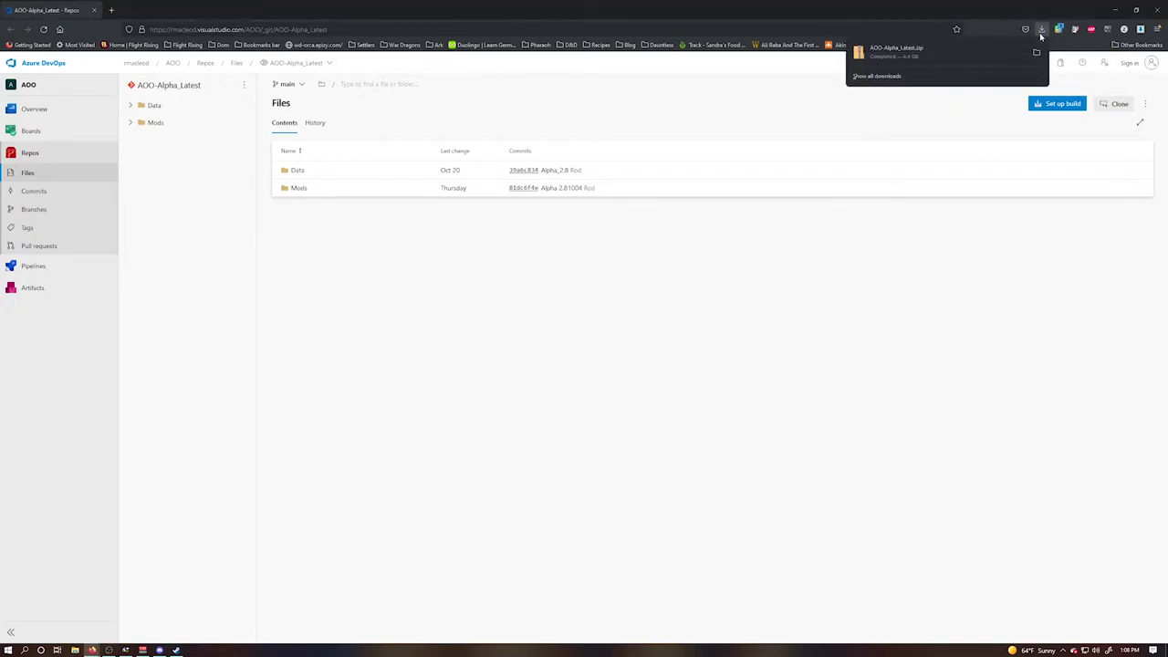
Inspect AOO-Alpha_Latest.zip in Explorer, launch 7-Zip File Manager, then close the zip's Explorer window.
click(961, 57)
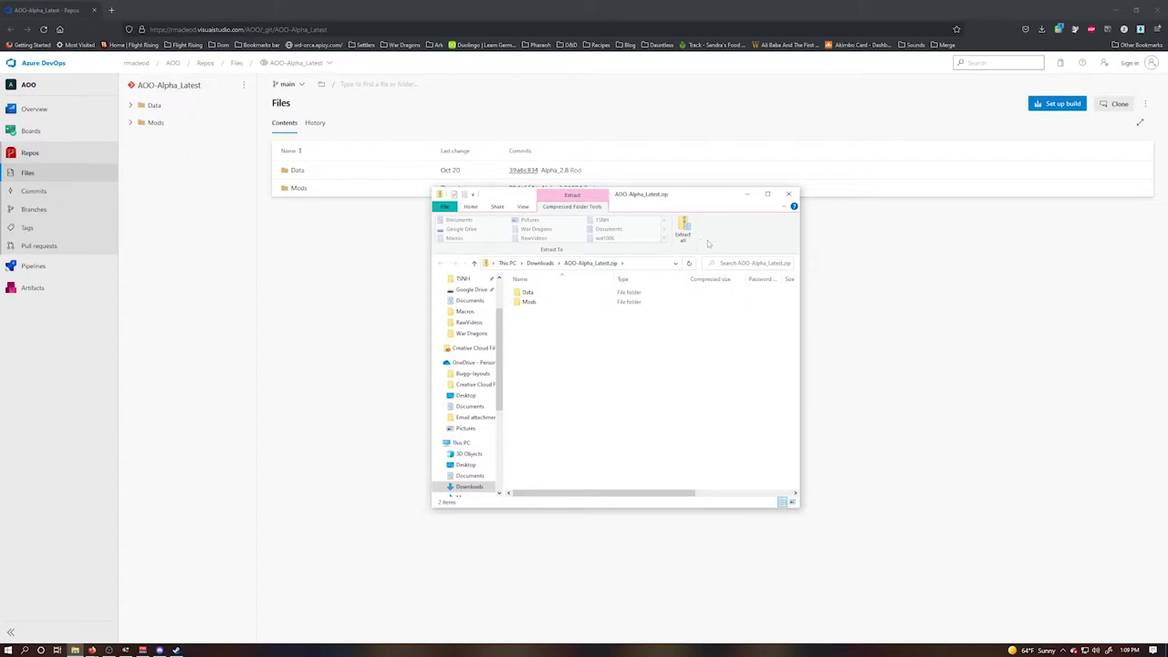
click(7, 649)
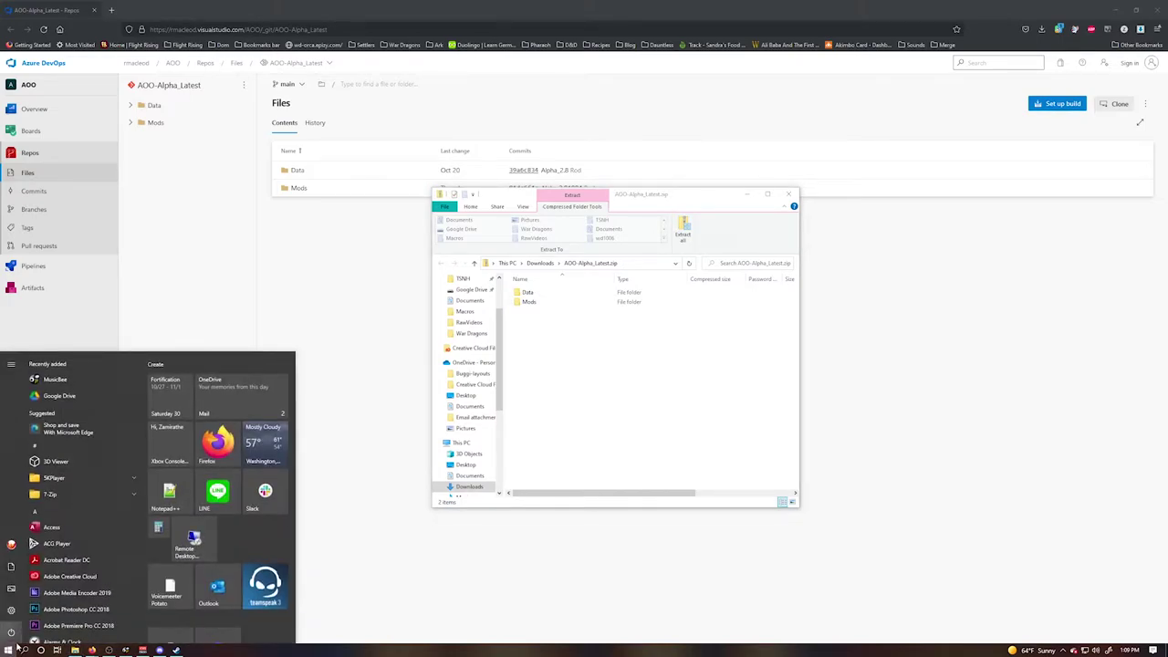
click(103, 495)
click(70, 511)
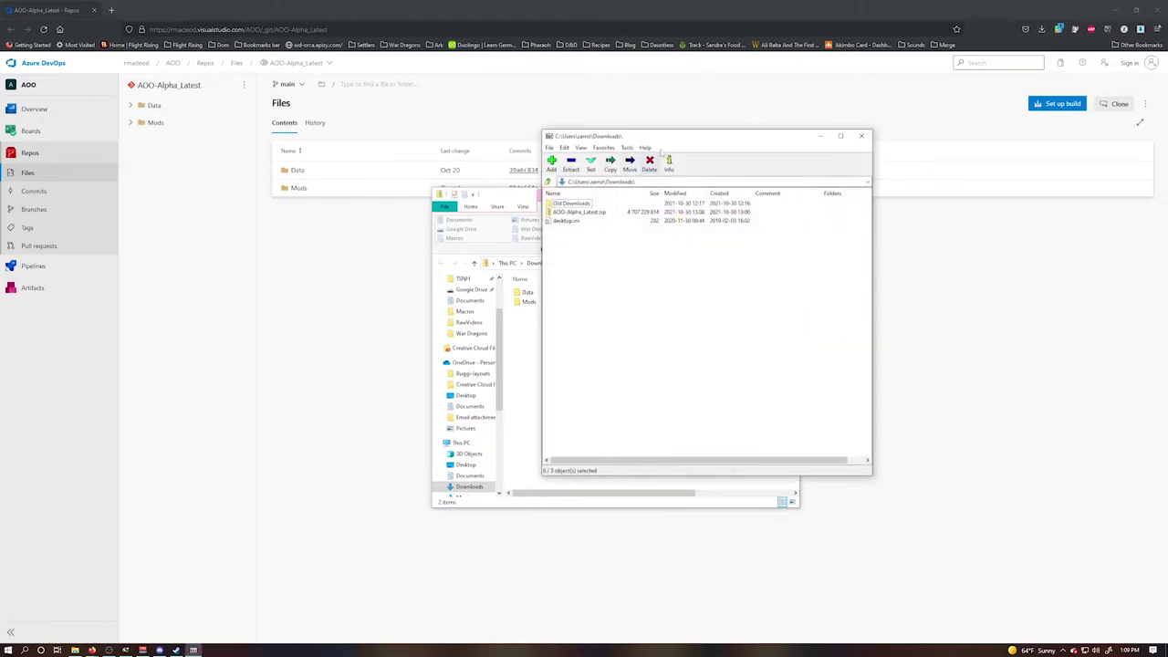
drag(674, 136, 718, 227)
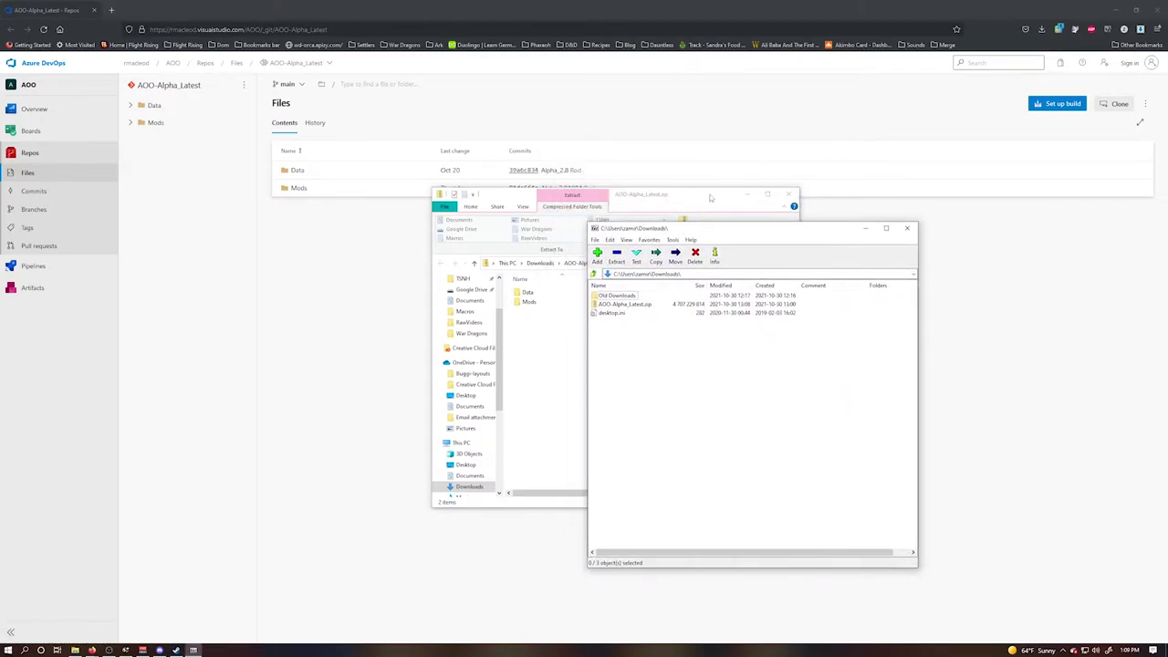
click(712, 195)
click(788, 193)
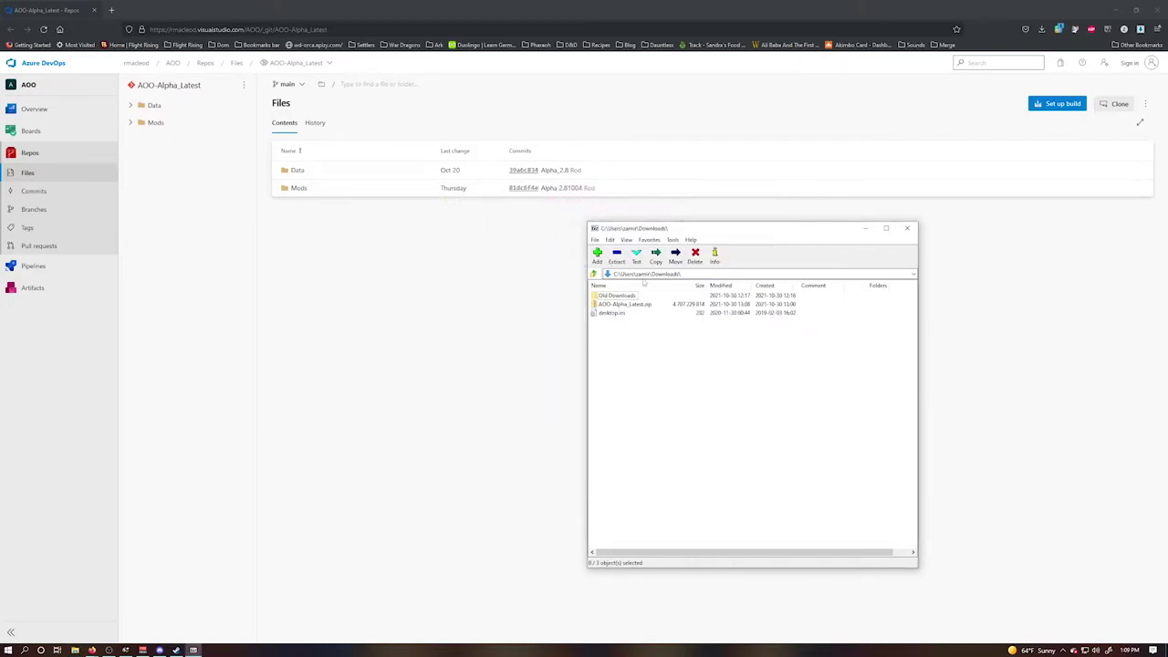
Minimize Firefox and open AOO-Alpha_Latest.zip in 7-Zip, showing its Data and Mods folders.
click(1119, 9)
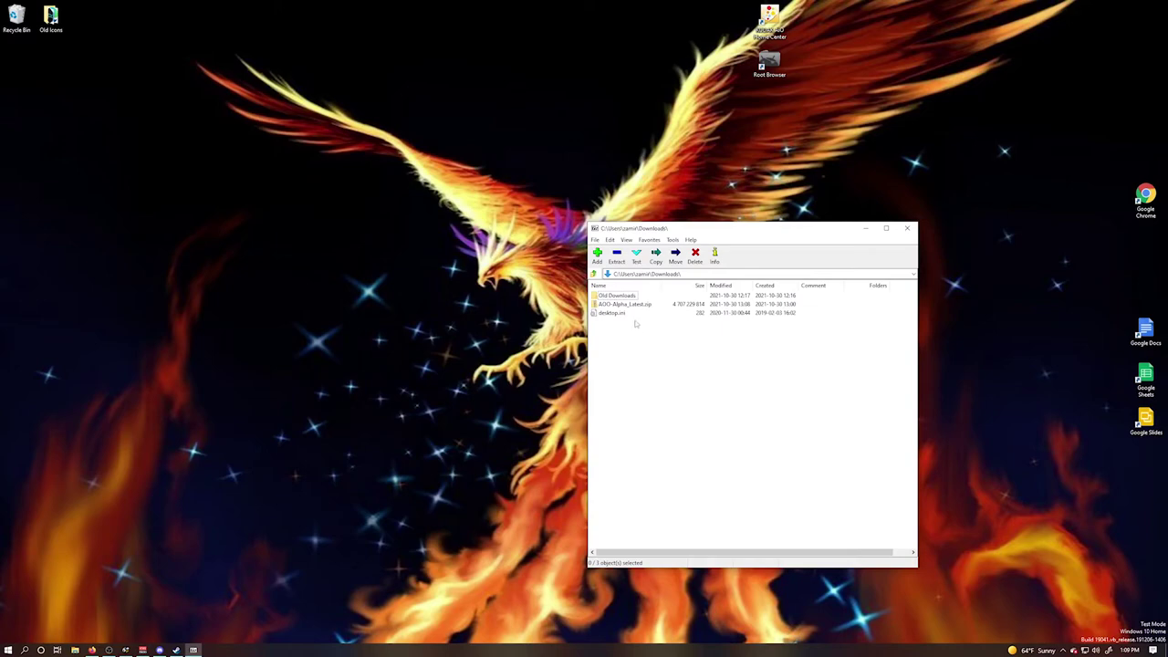
right_click(632, 305)
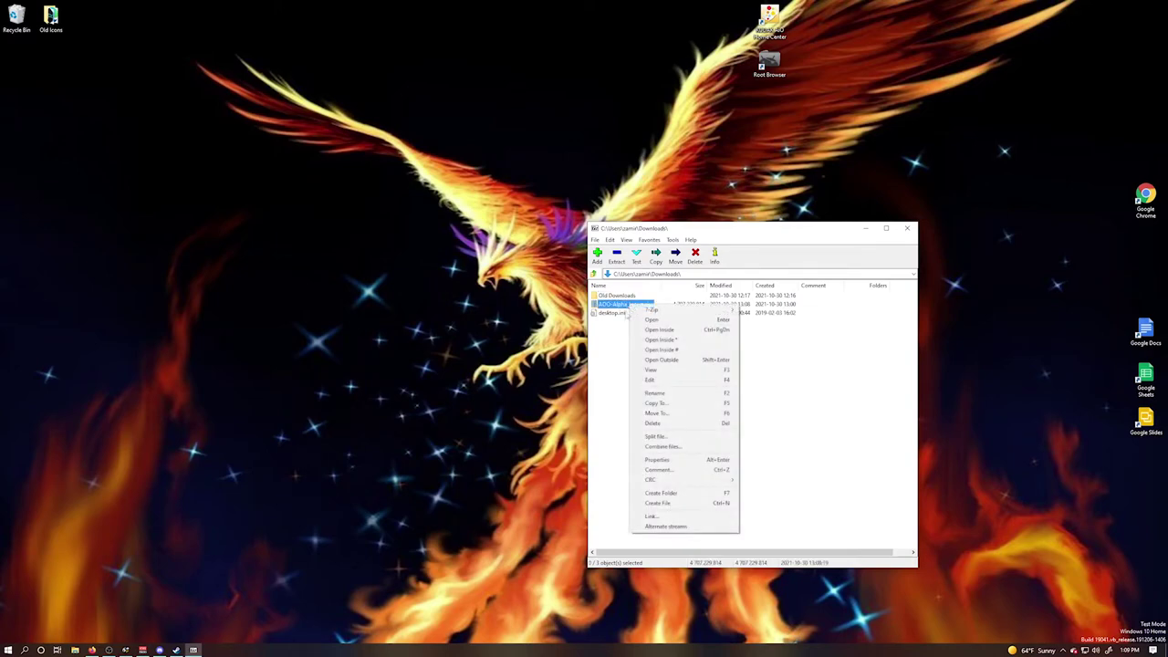
click(638, 319)
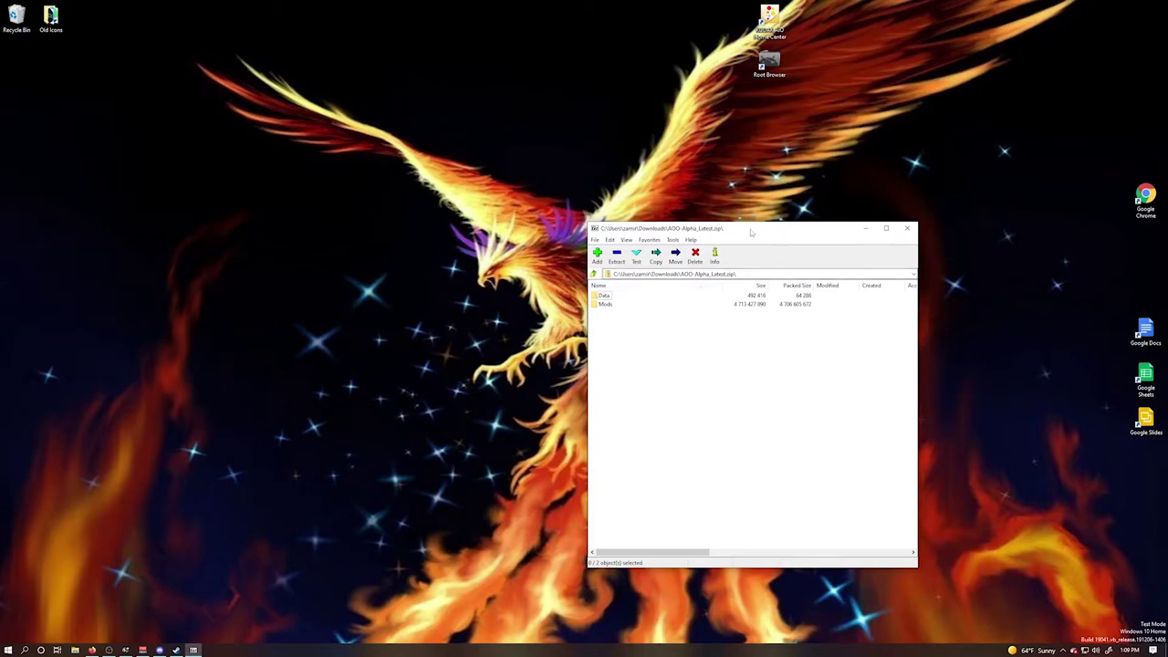
drag(751, 234, 981, 167)
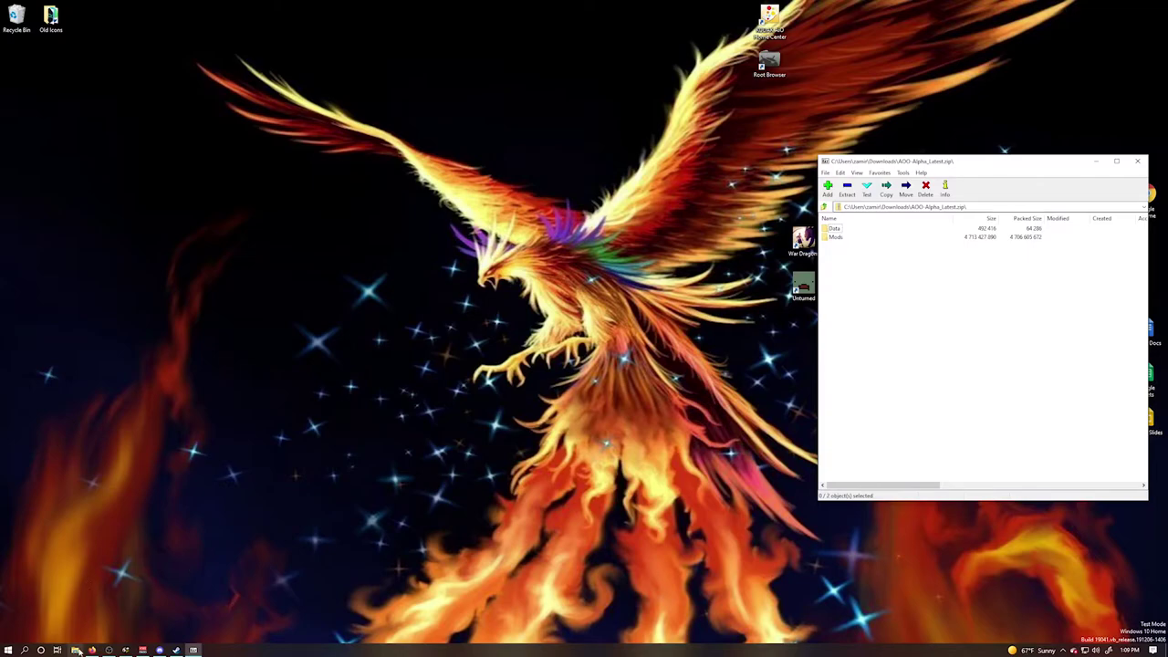
Browse to the Steam\steamapps\common folder on 1TBDrive (H:) in a new Explorer window.
click(77, 649)
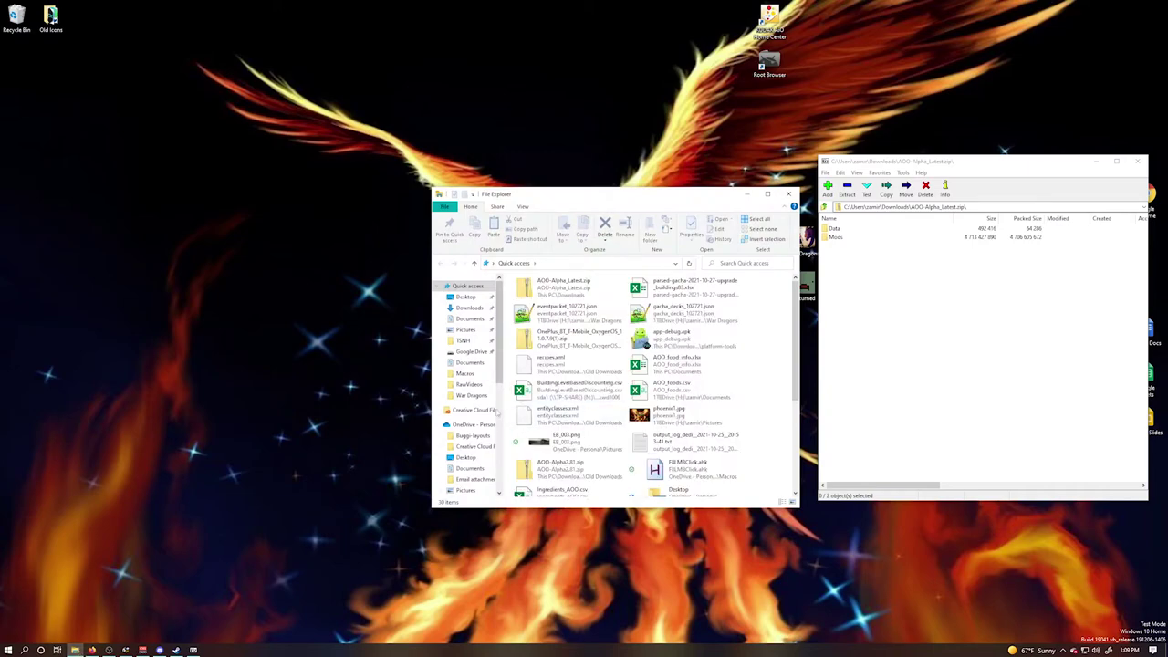
scroll(484, 452, down, 6)
click(472, 446)
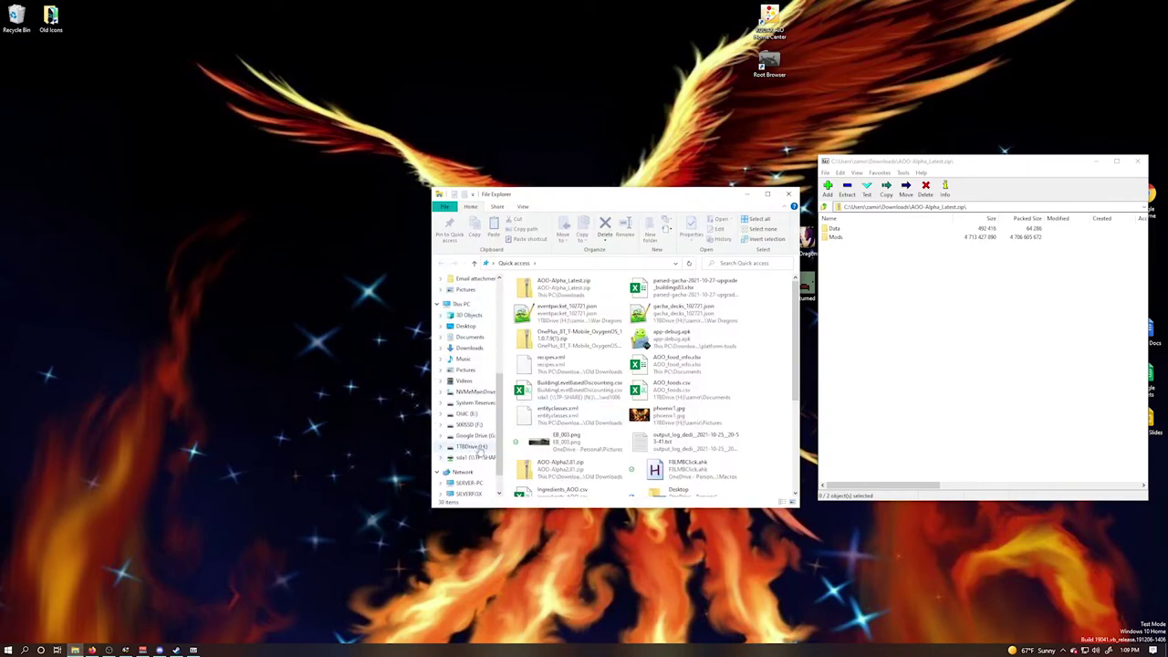
double_click(540, 307)
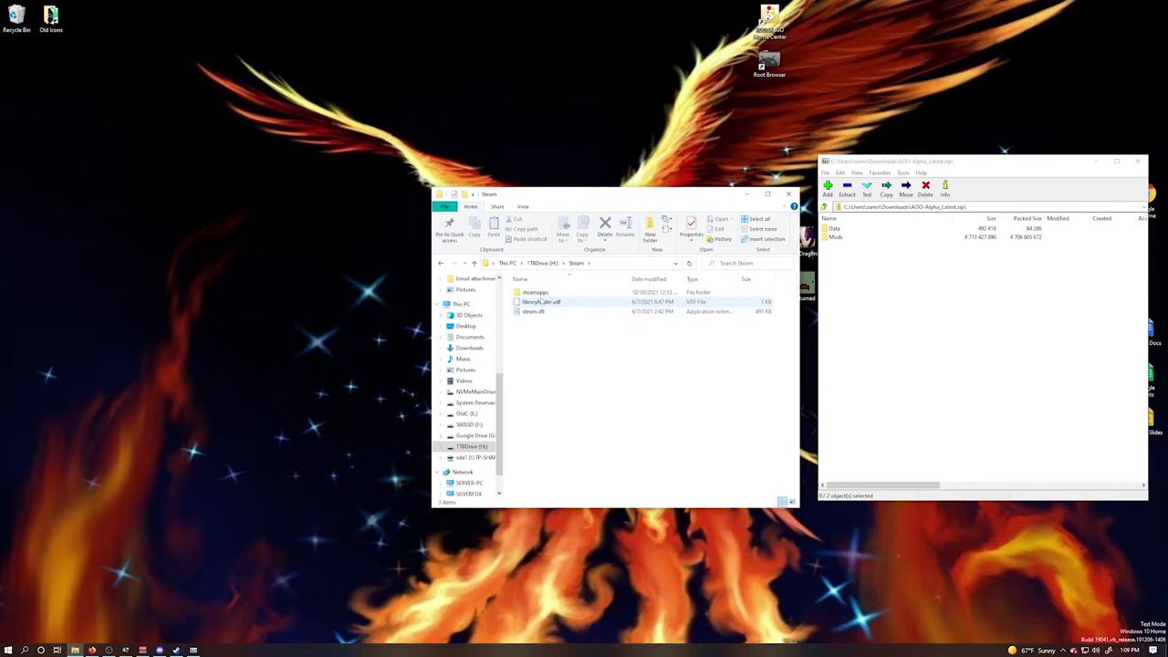
click(537, 292)
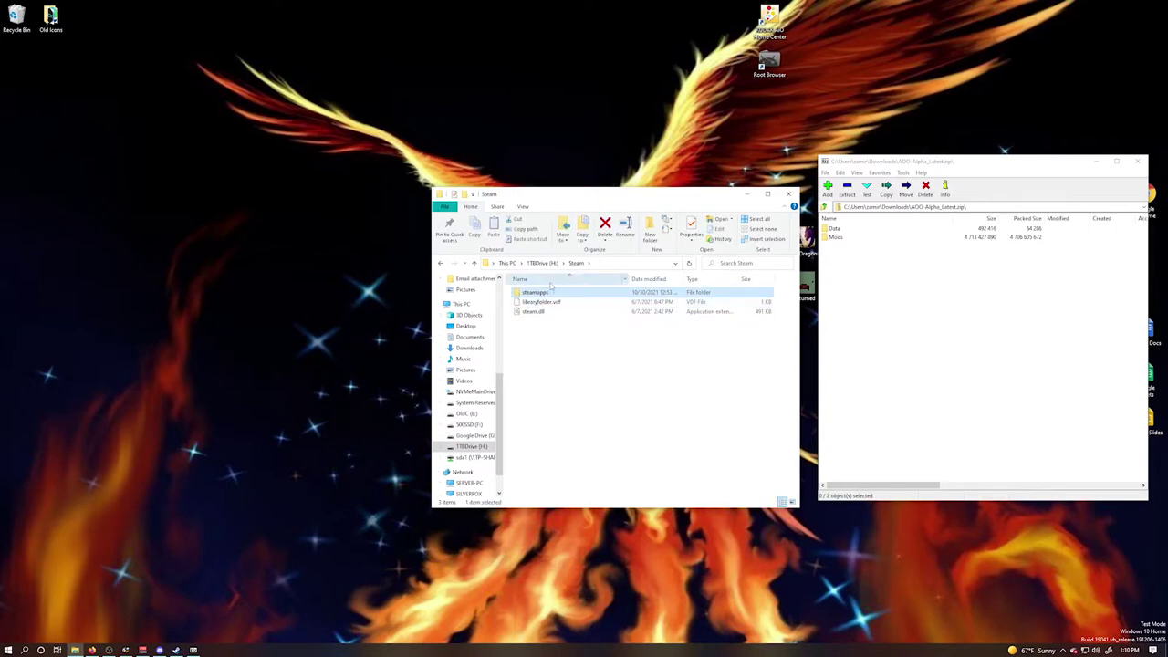
double_click(540, 293)
double_click(538, 292)
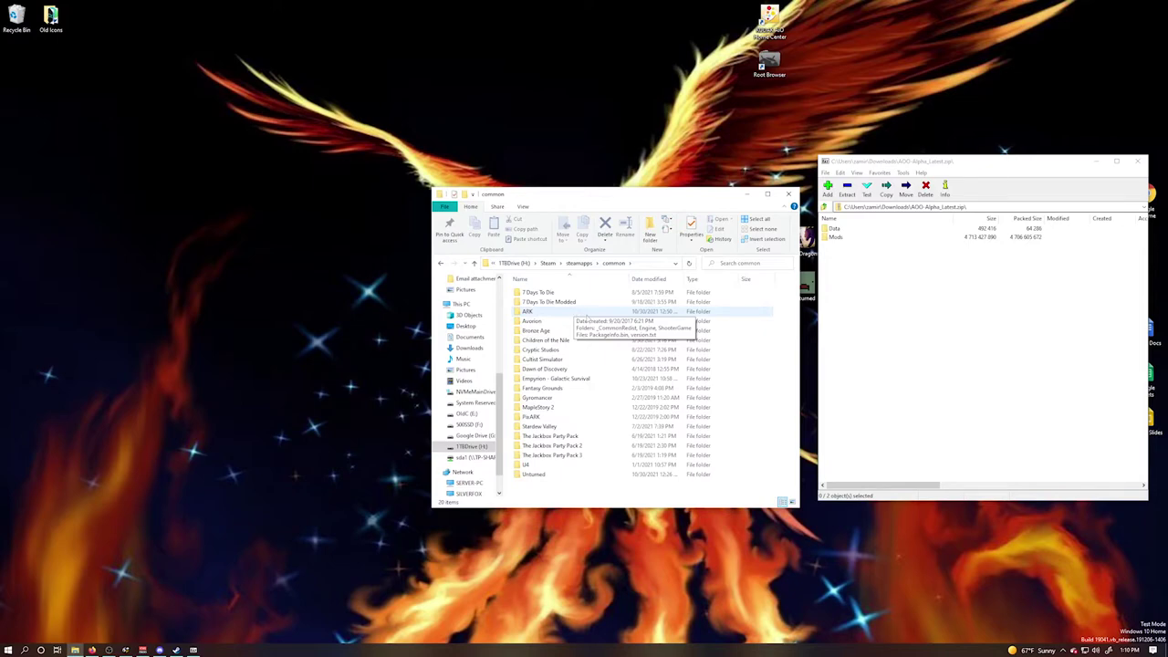
Copy the 7 Days To Die folder and paste it into common as '7 Days To Die - Copy'.
click(539, 293)
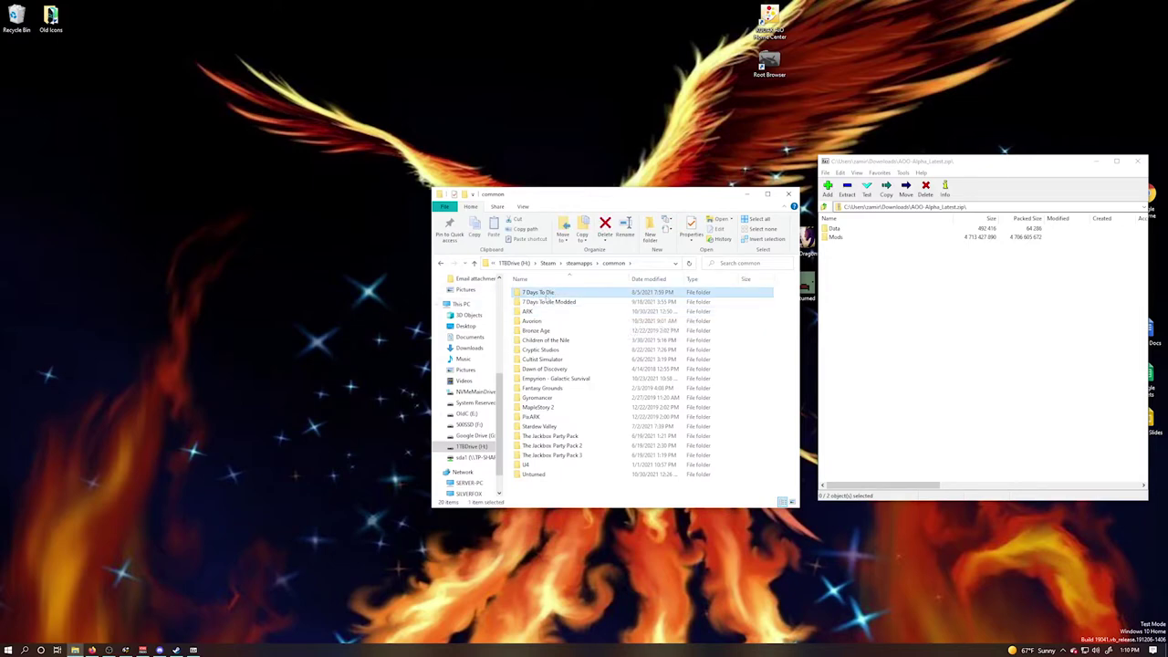
right_click(548, 297)
click(472, 440)
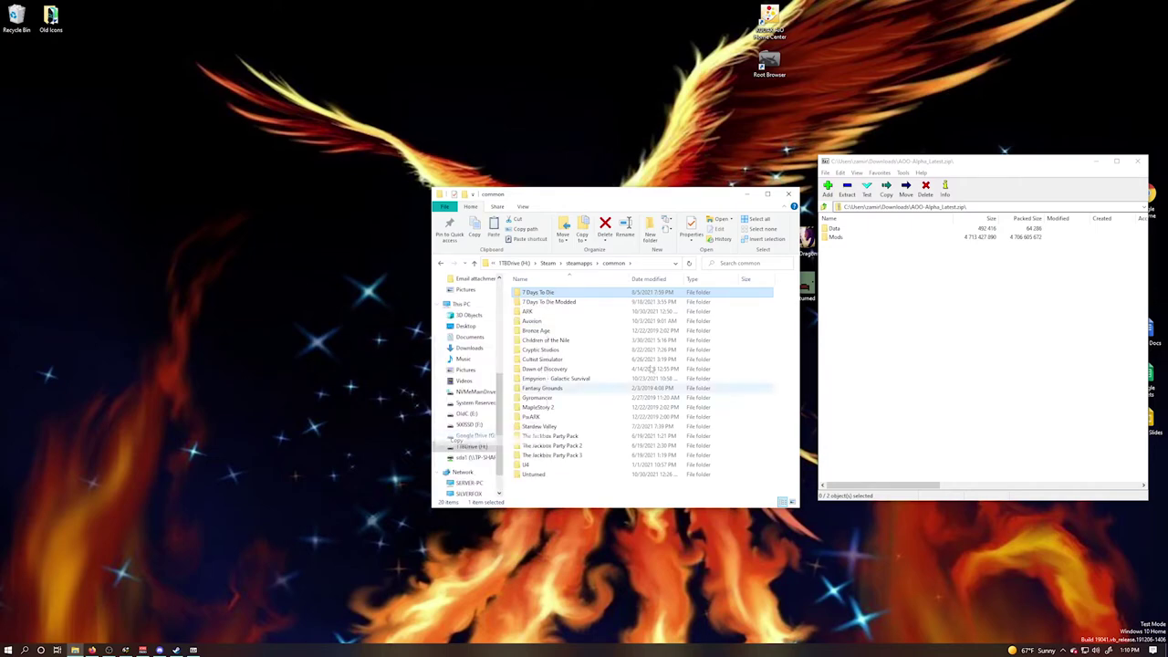
click(632, 303)
right_click(617, 305)
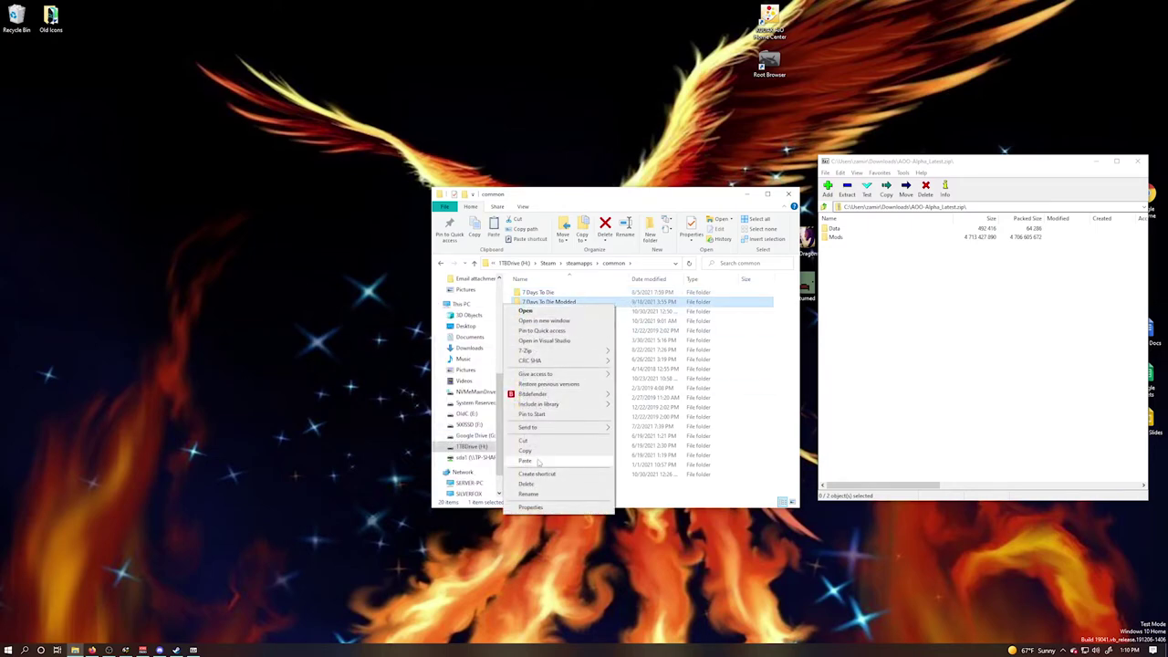
click(720, 303)
right_click(673, 344)
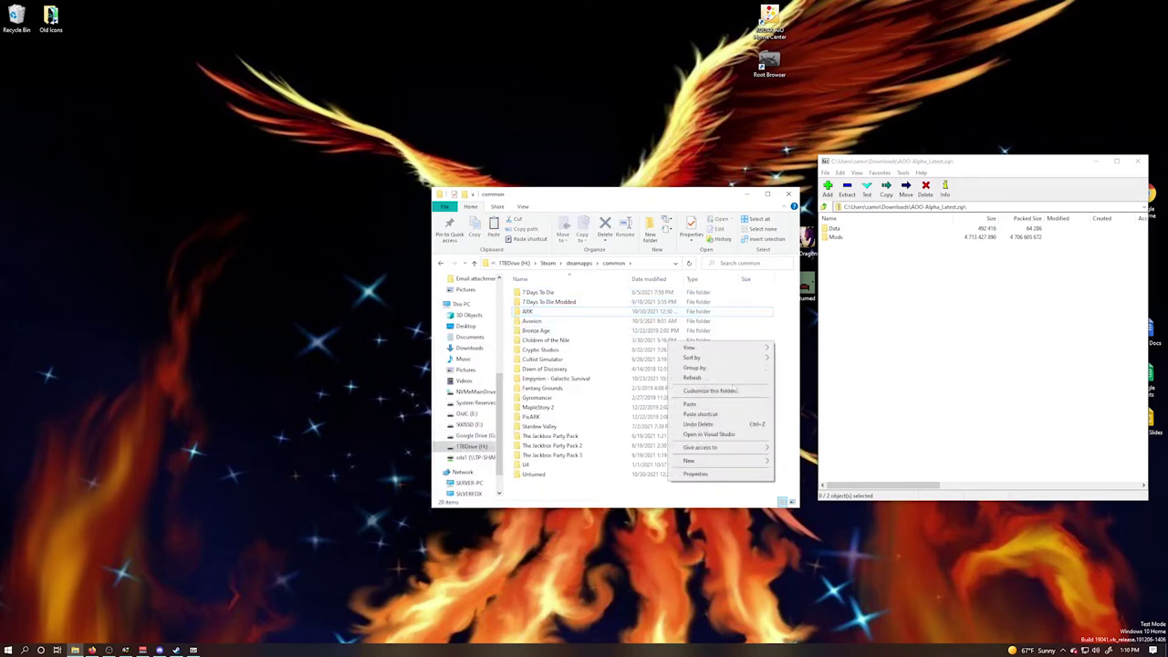
click(715, 407)
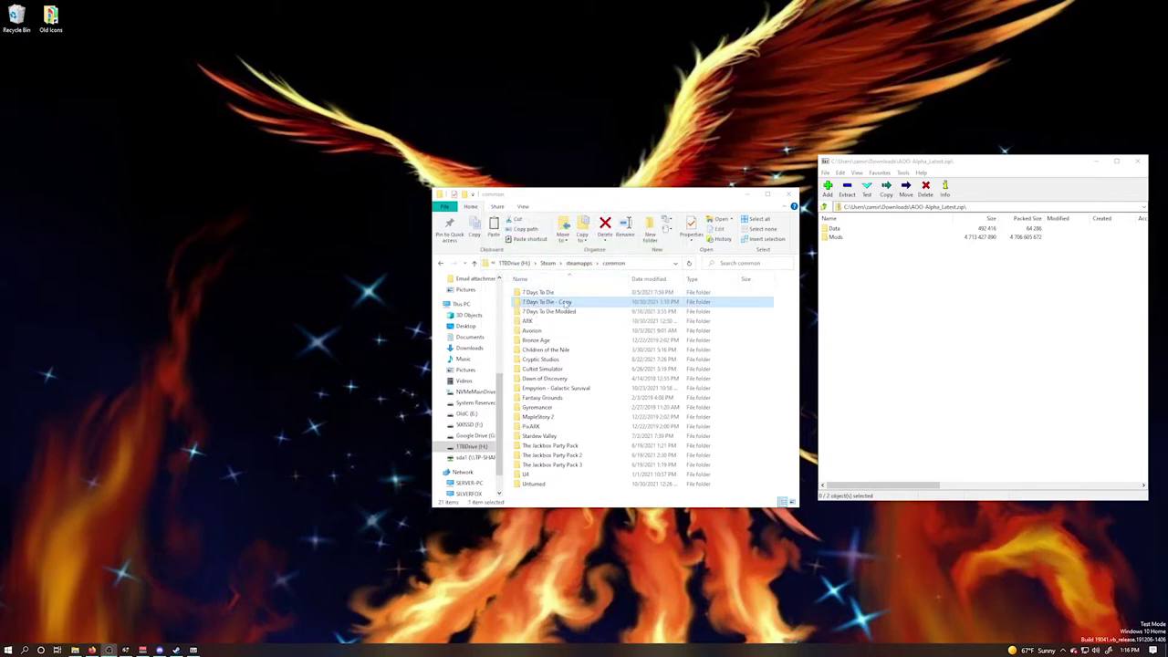
Rename the copied game folder to '7 Days To Die AOO'.
click(565, 302)
click(574, 302)
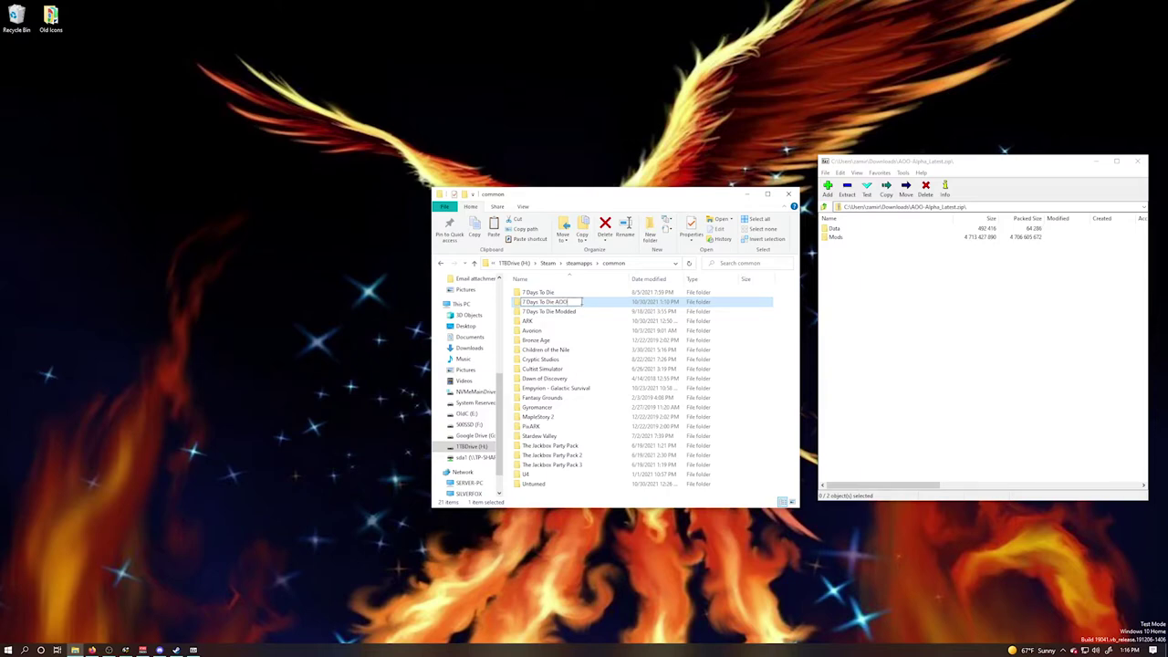
key(Return)
Delete the five existing mod folders from the 7 Days To Die AOO Mods folder.
double_click(545, 302)
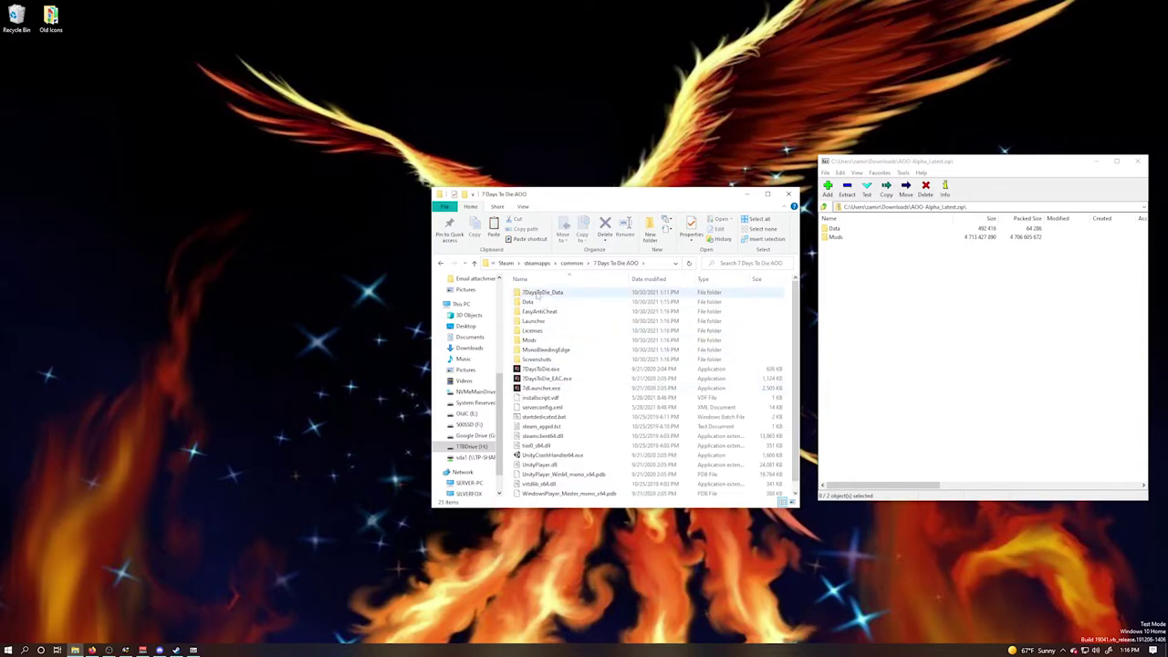
double_click(531, 340)
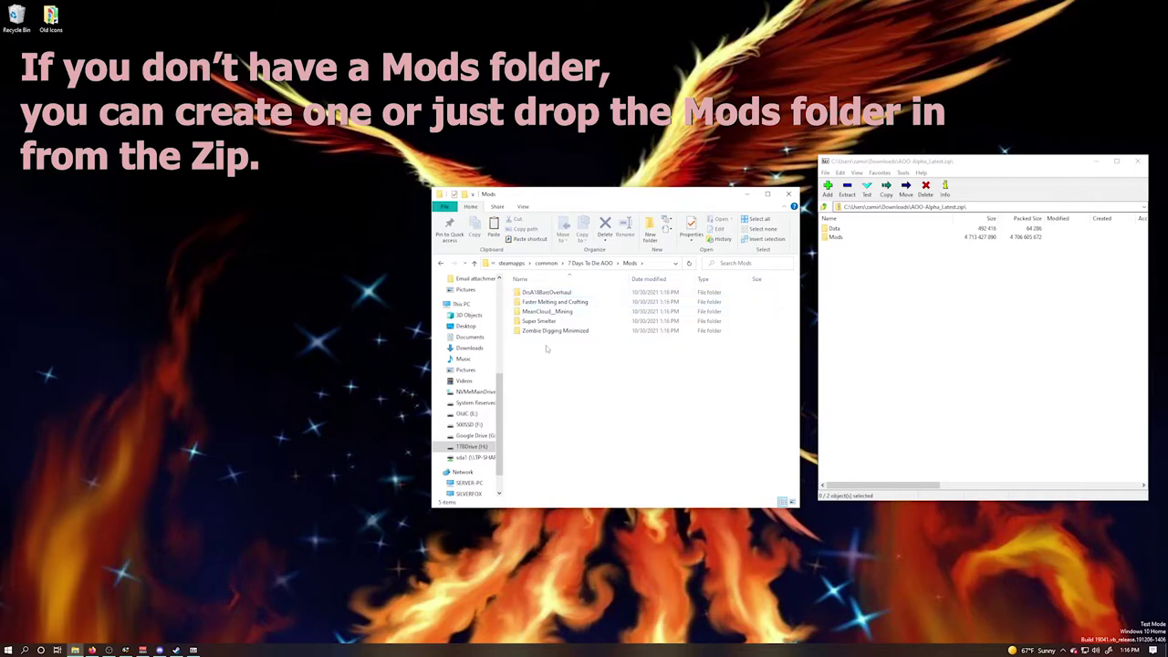
click(552, 331)
shift+click(557, 292)
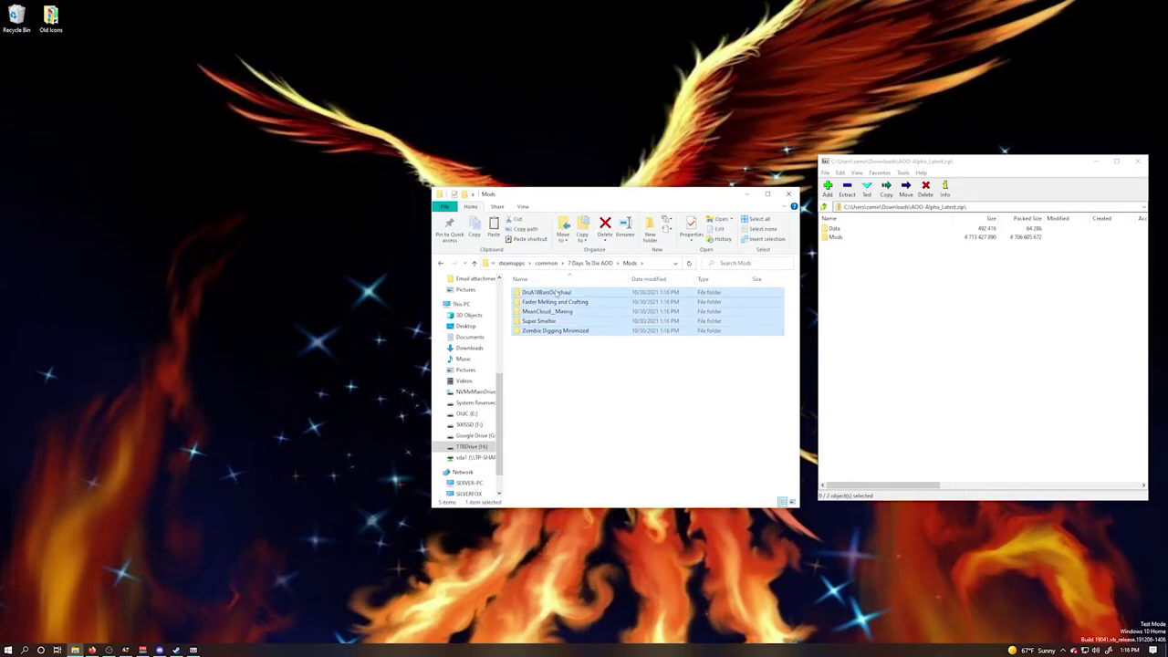
right_click(557, 292)
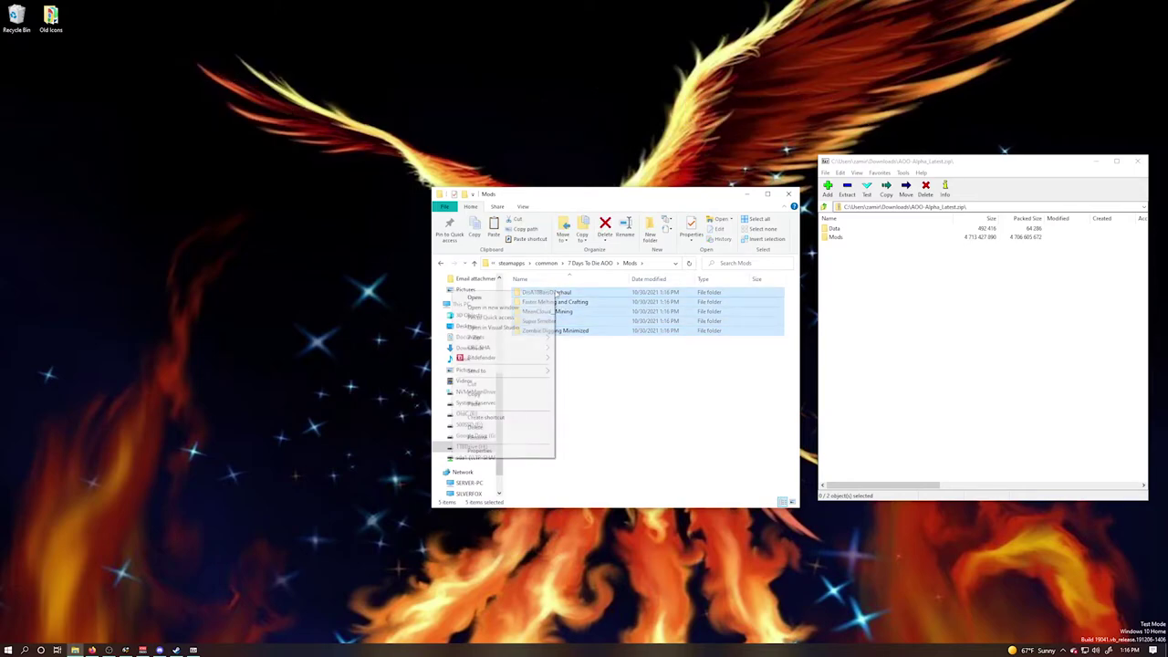
click(477, 427)
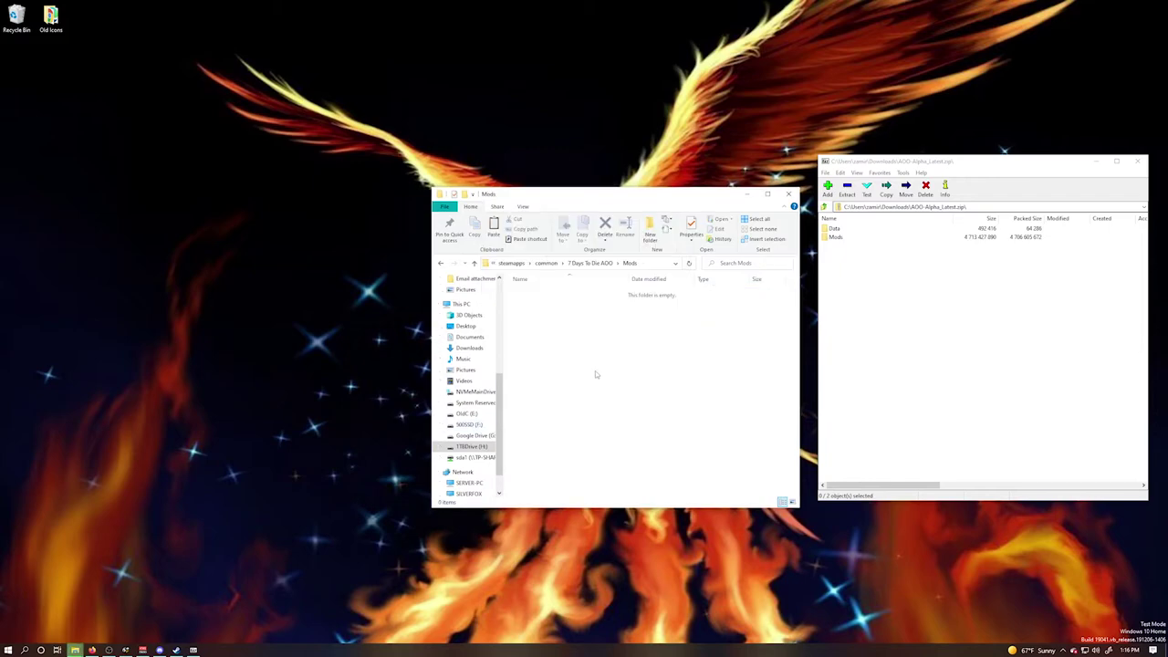
Check the contents of the game copy's Data\Prefabs folder.
click(591, 263)
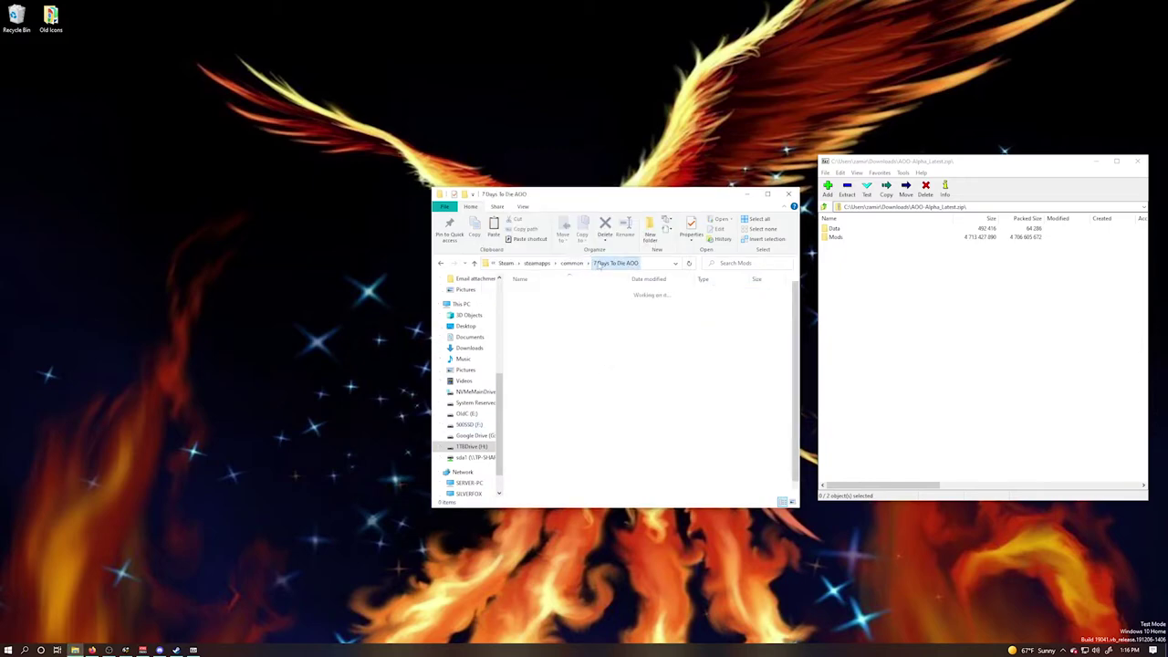
double_click(537, 302)
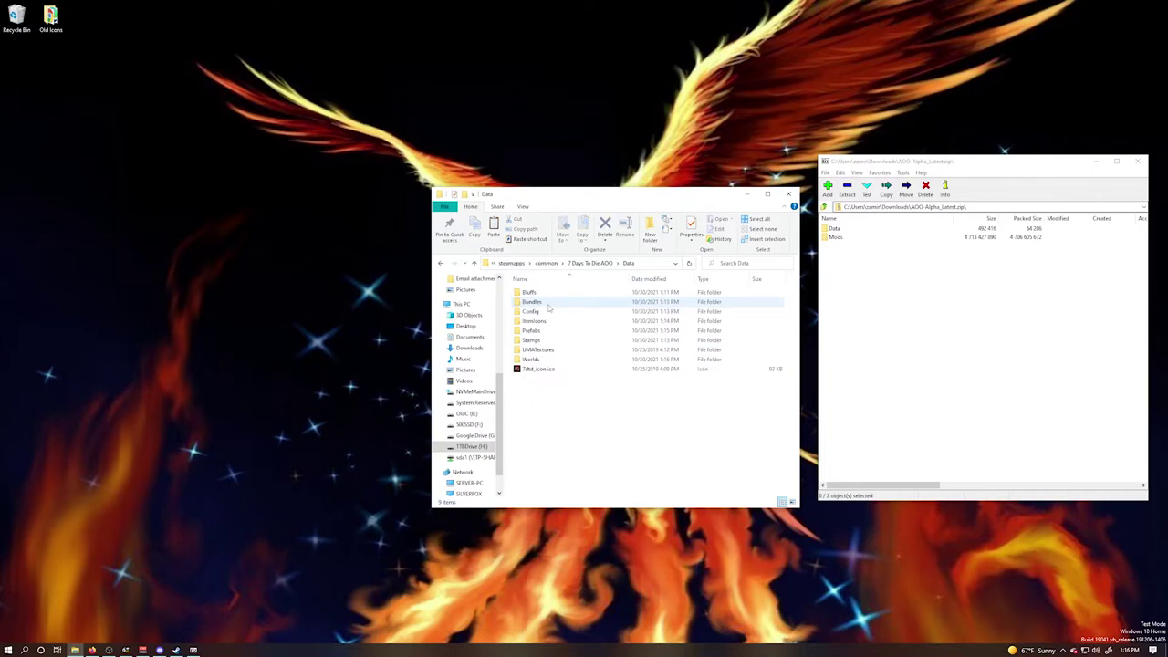
double_click(538, 332)
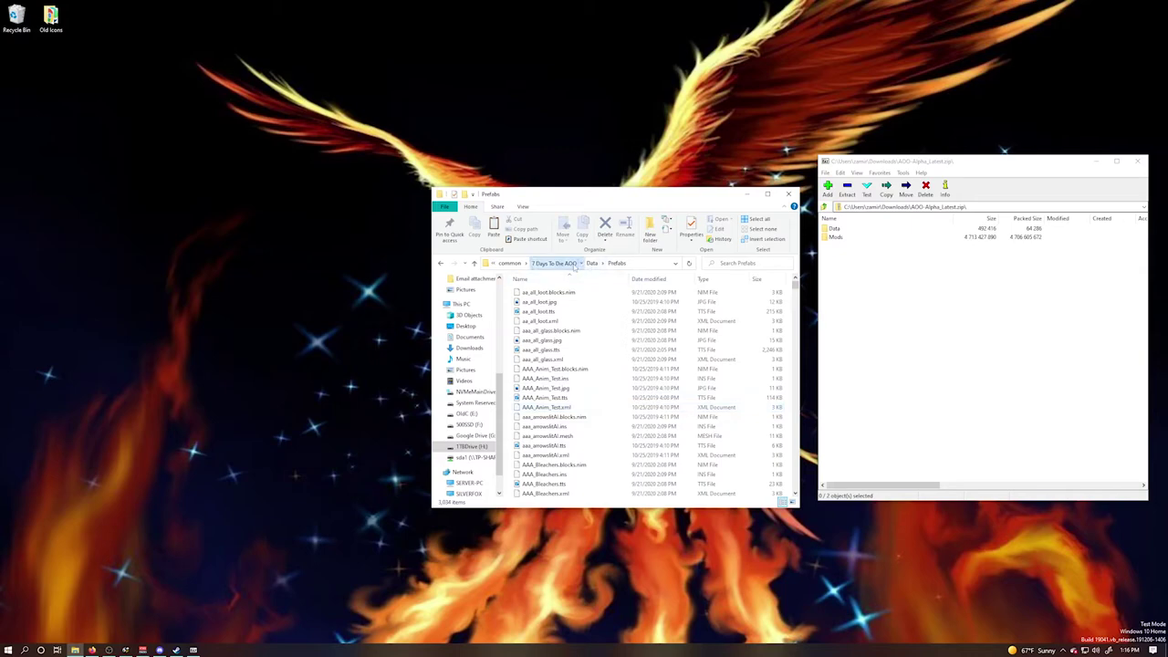
click(554, 263)
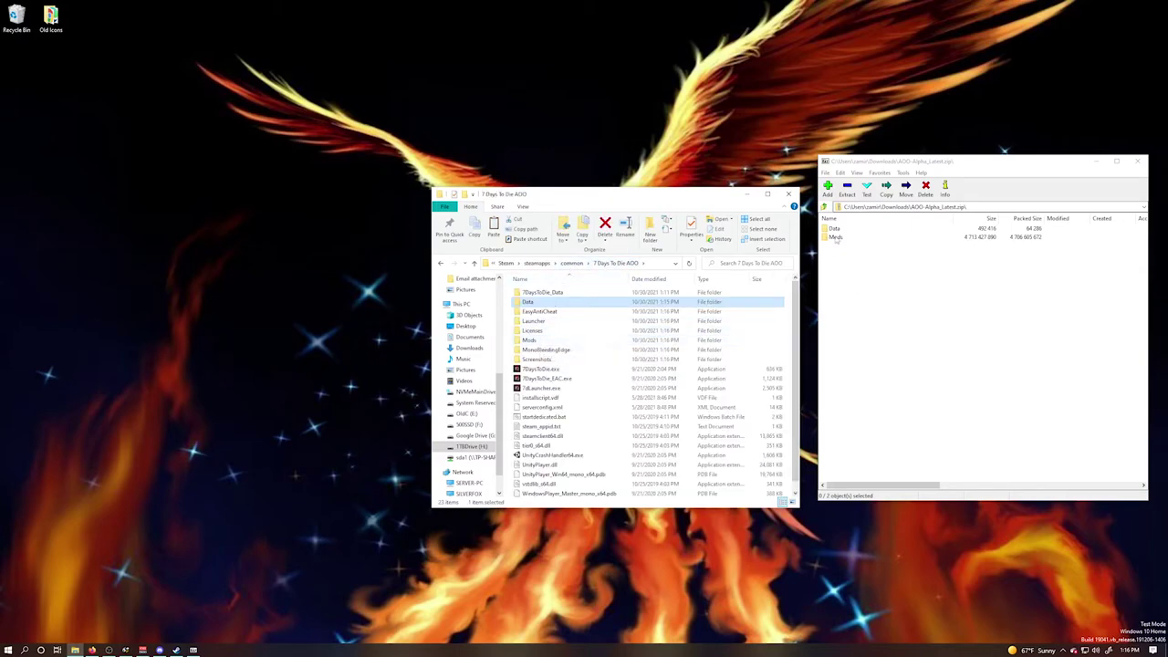
Open the empty game Mods folder alongside the archive's Mods folder in 7-Zip.
drag(837, 238, 529, 339)
double_click(529, 340)
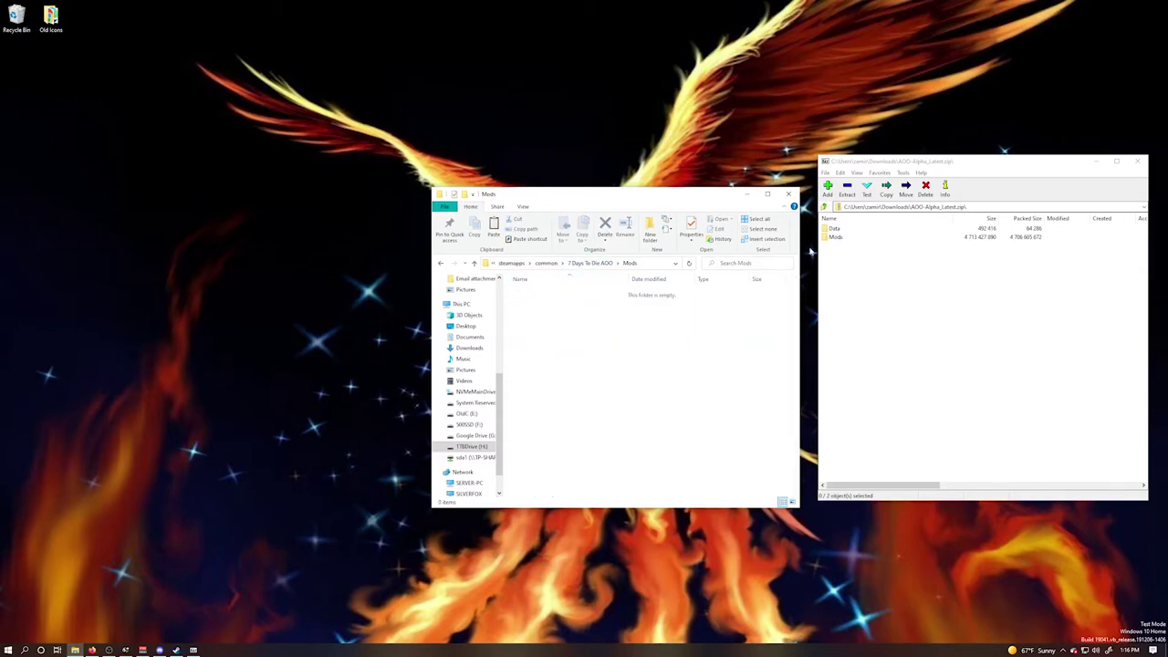
double_click(833, 237)
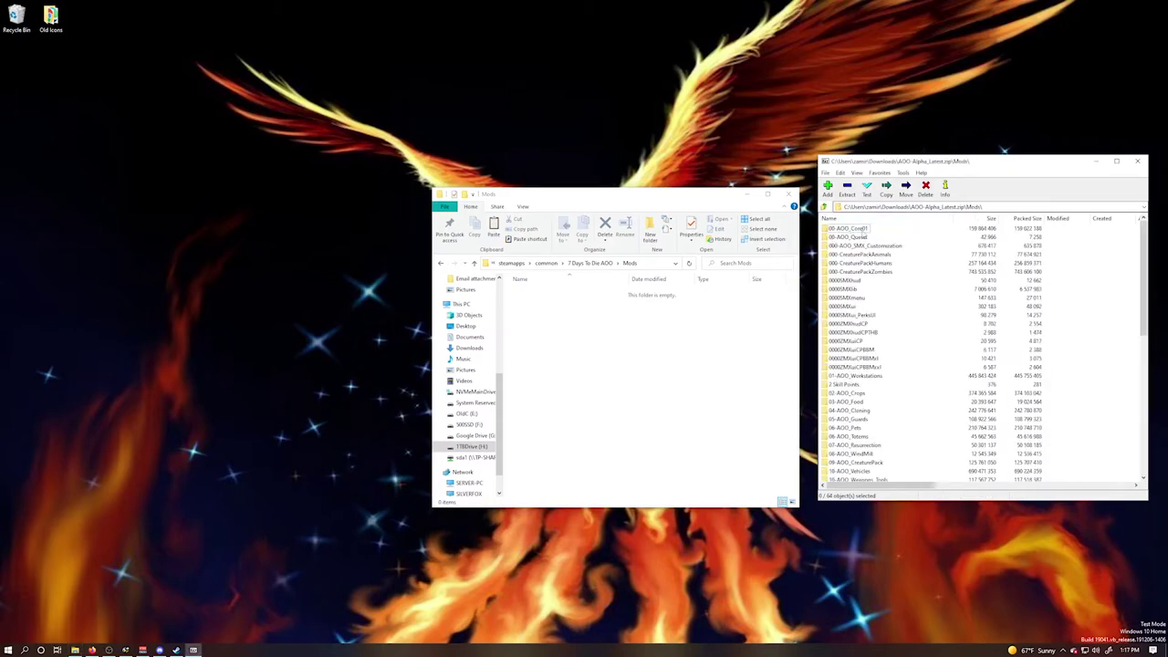
click(848, 228)
scroll(1011, 350, down, 12)
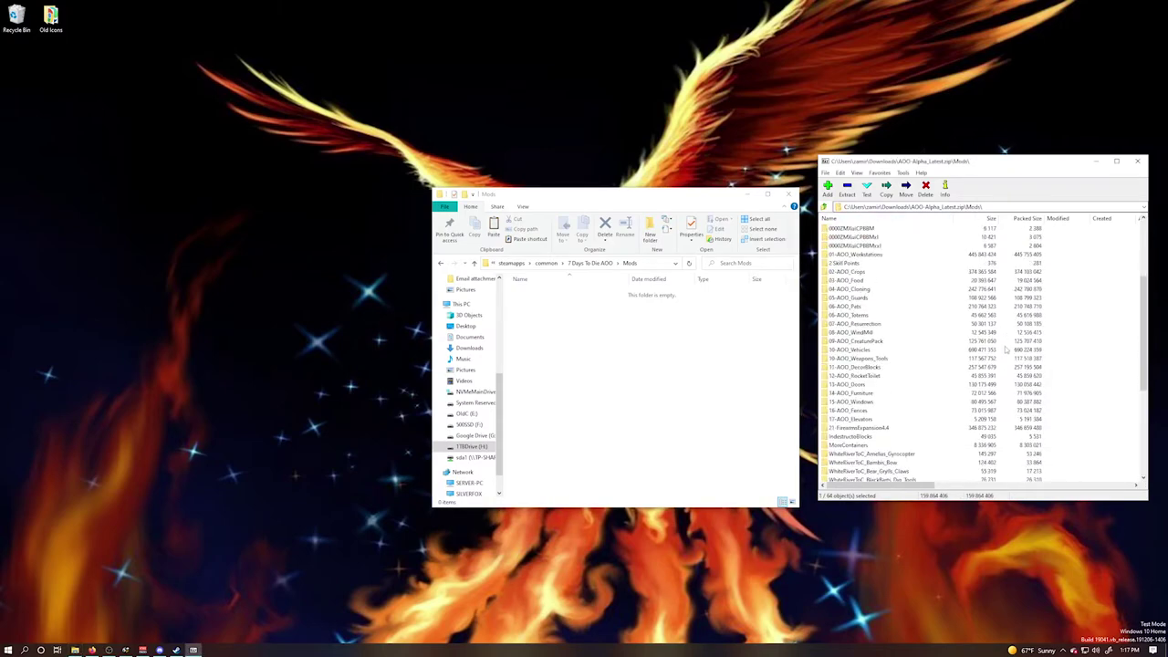
Extract all 64 archive mod folders into the 7 Days To Die AOO Mods folder and scroll to verify.
shift+click(860, 471)
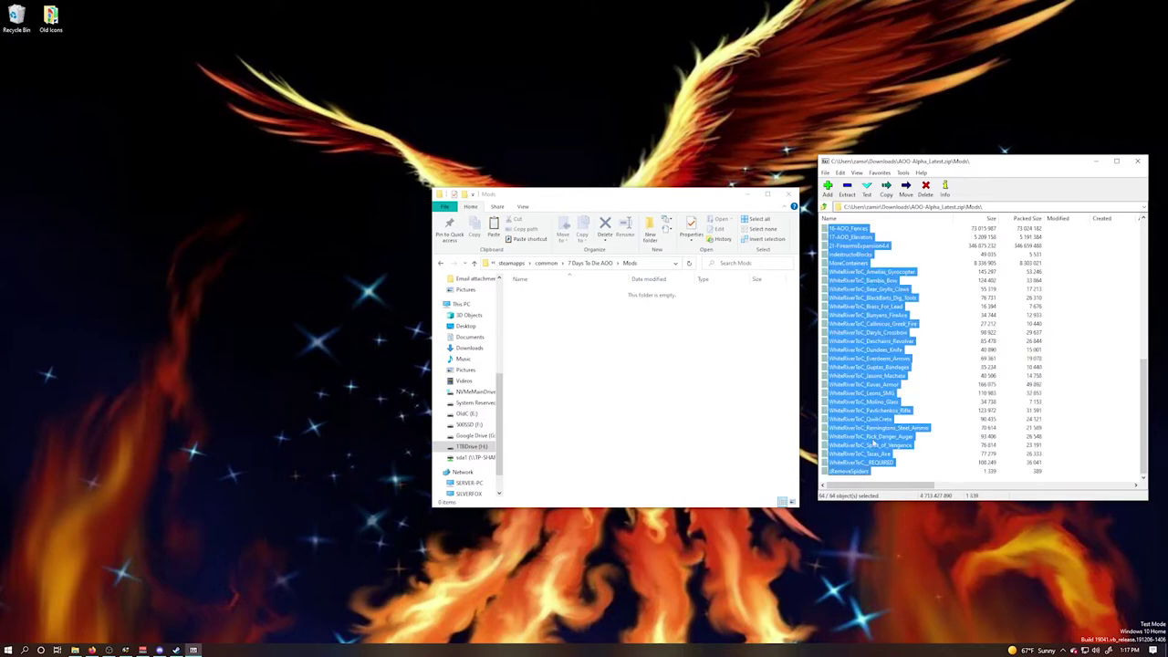
drag(853, 256, 593, 339)
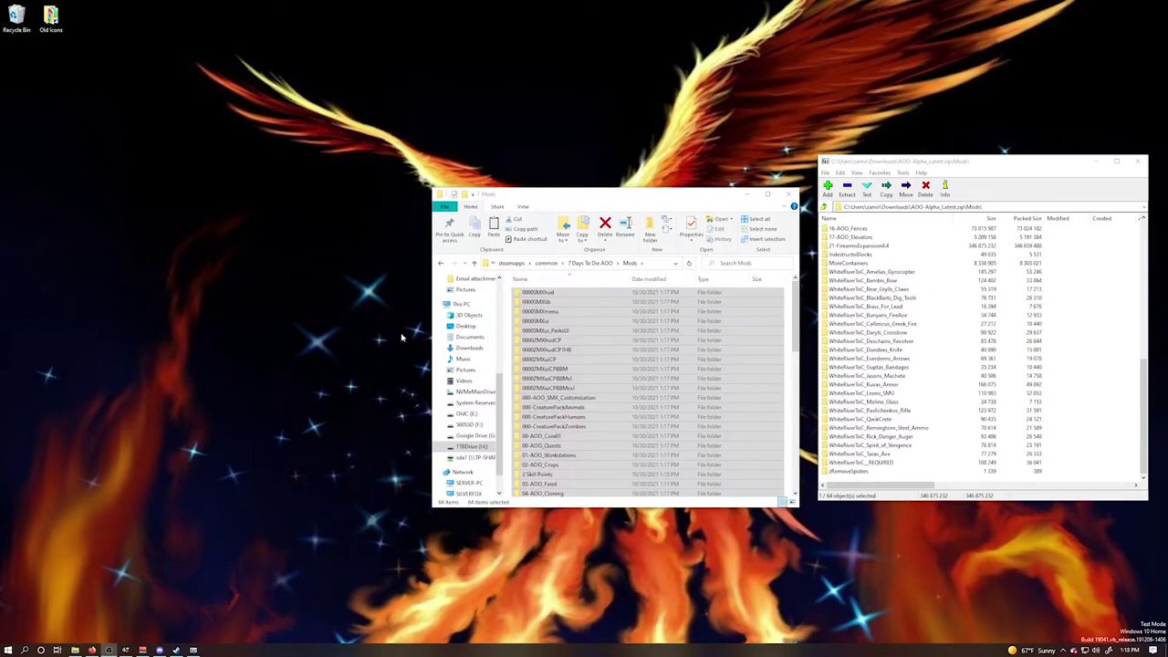
click(790, 290)
drag(796, 290, 796, 453)
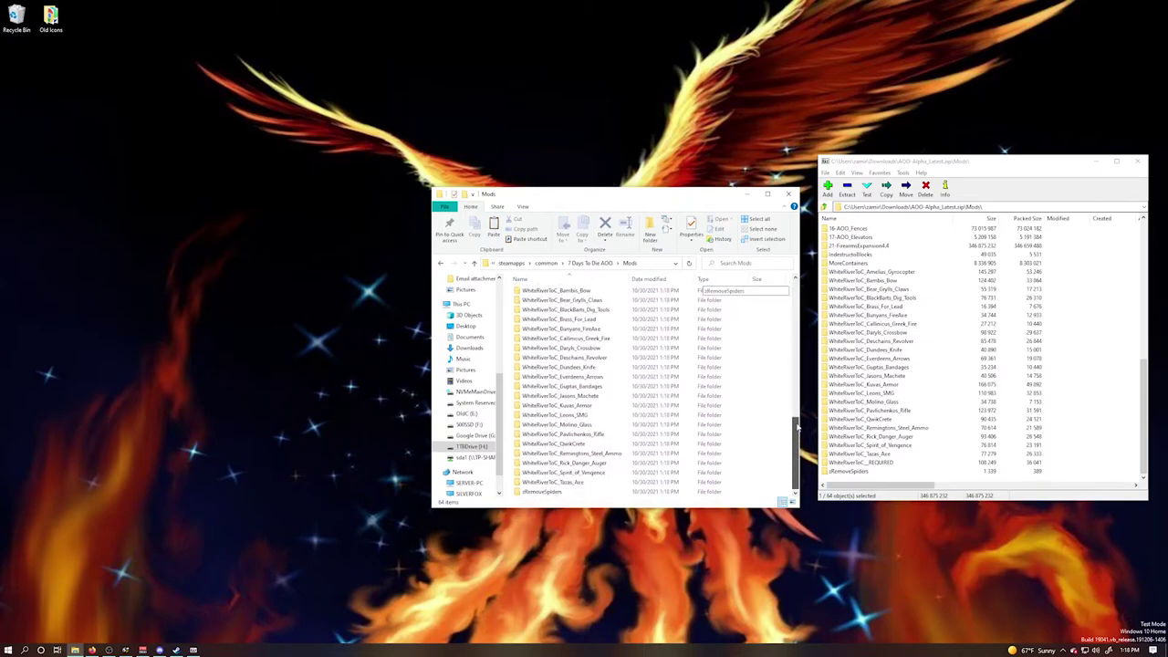
scroll(796, 425, up, 15)
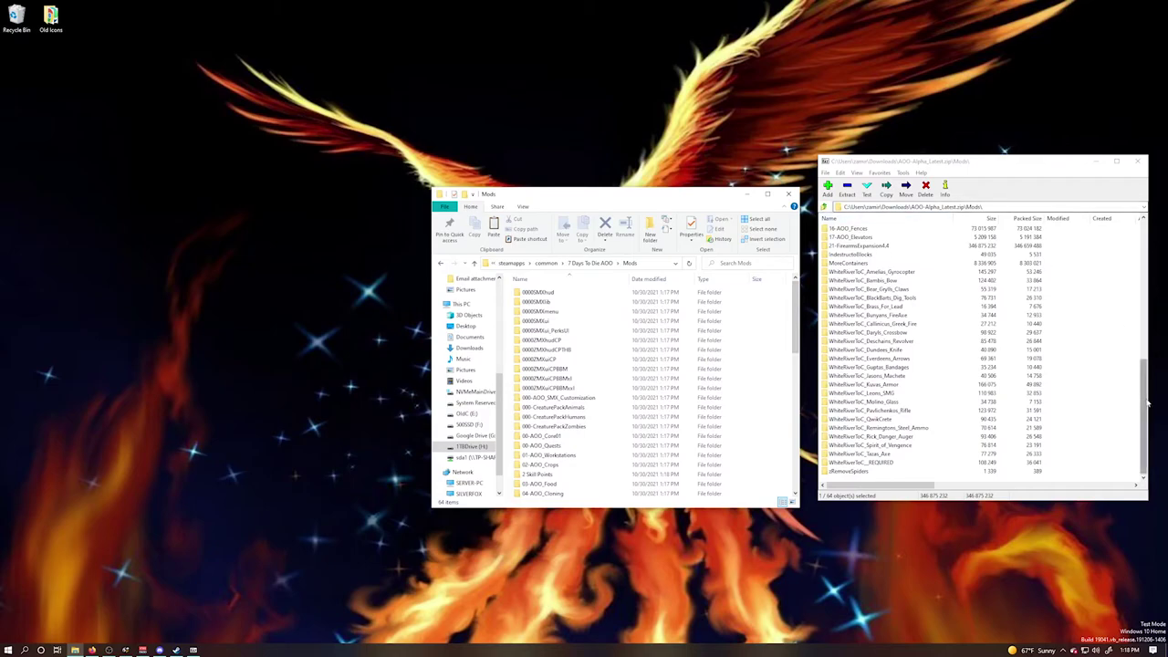
drag(1146, 403, 1148, 237)
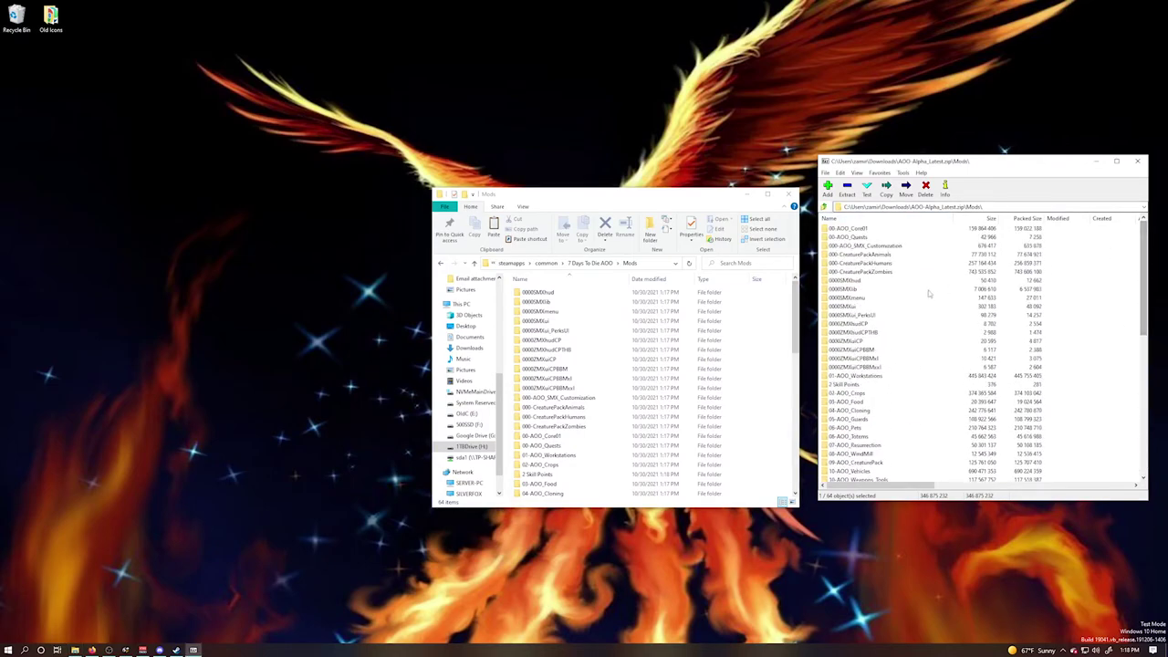
click(594, 338)
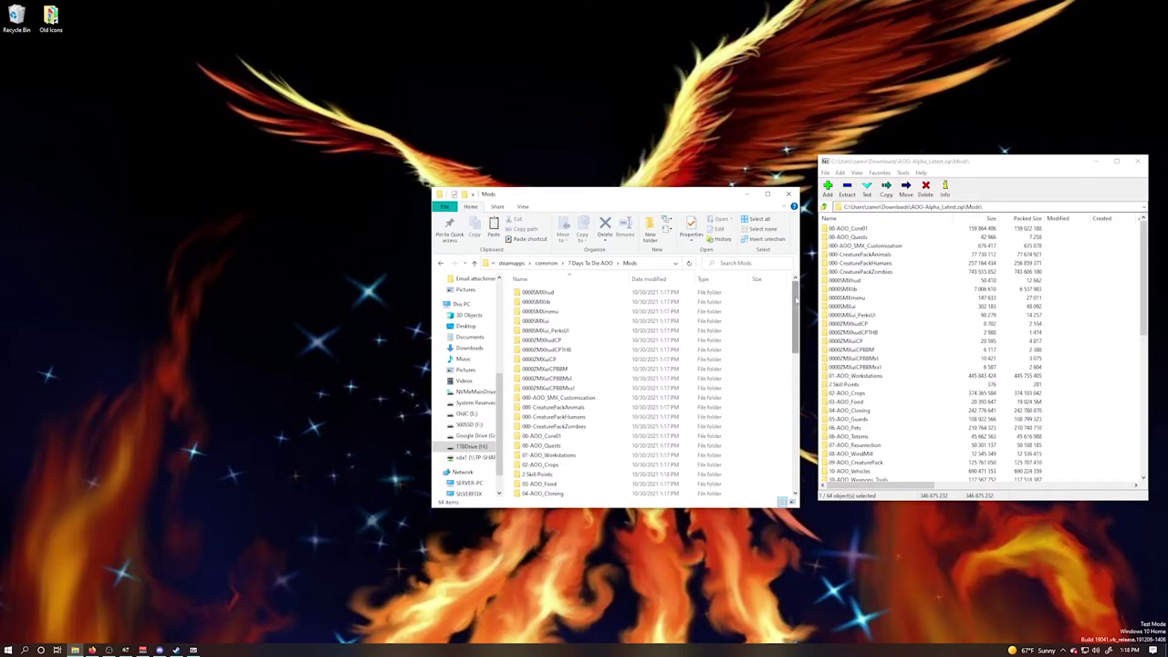
Copy the archive's Data\Prefabs folder into the game copy's Data folder.
click(589, 263)
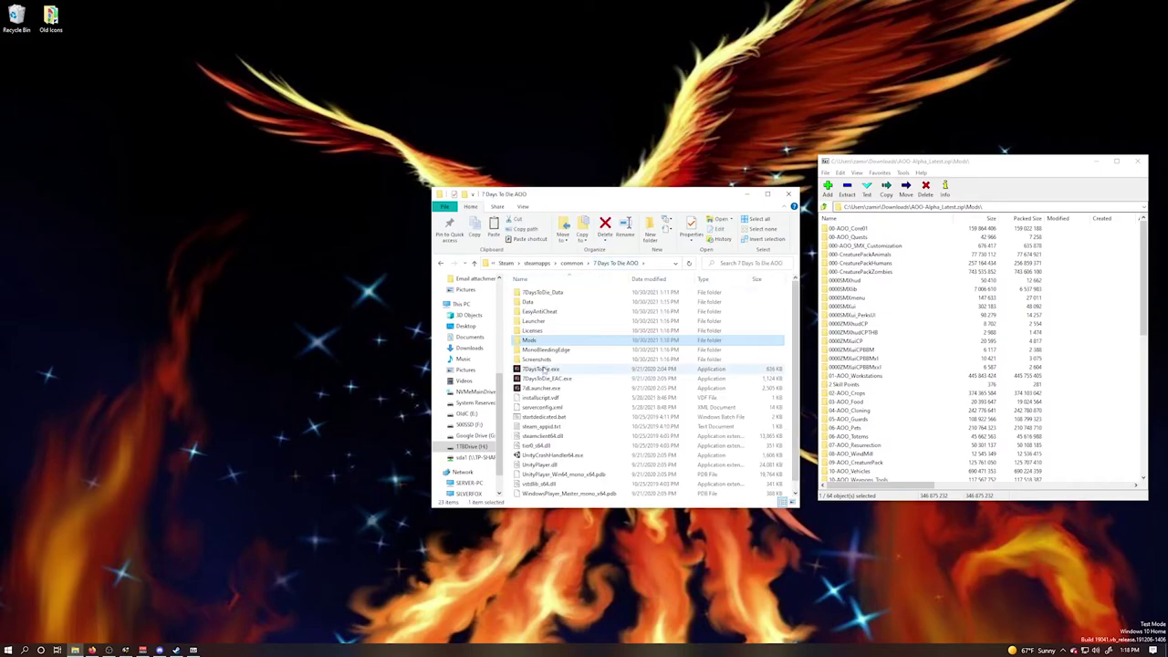
double_click(529, 301)
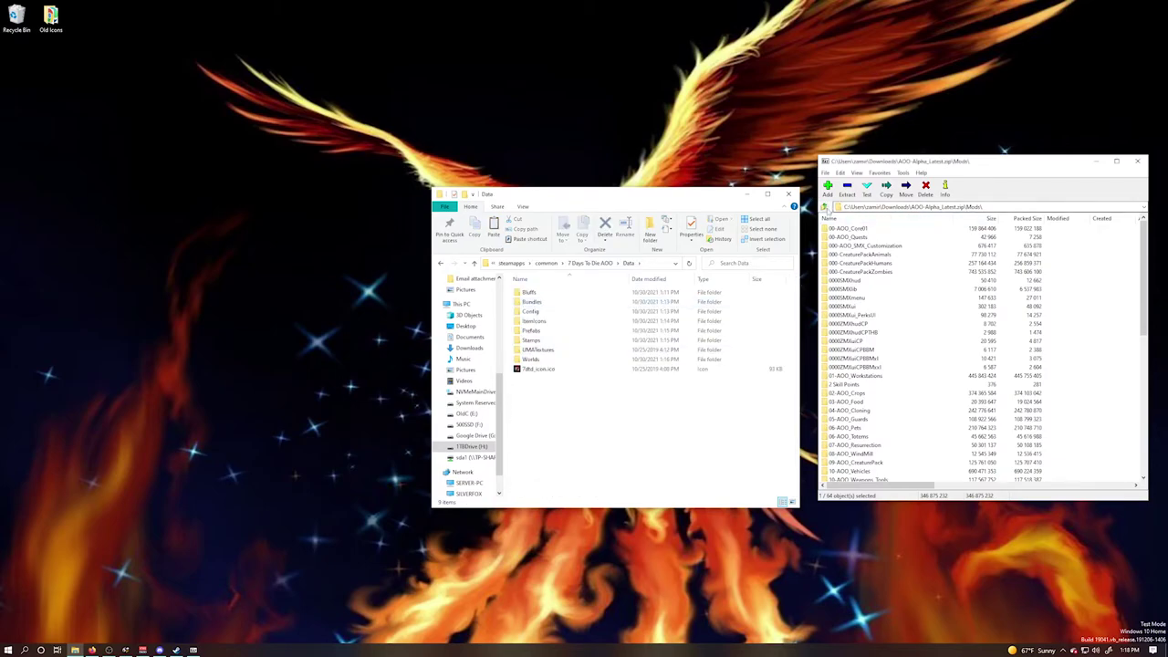
click(825, 206)
double_click(837, 228)
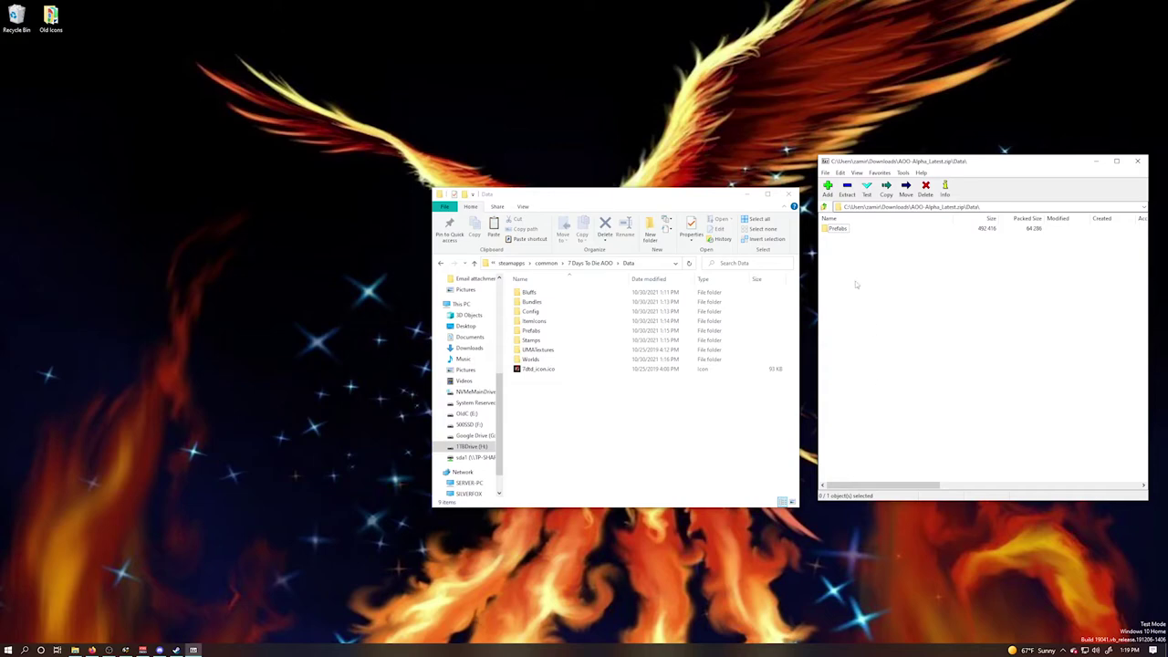
drag(827, 231, 611, 414)
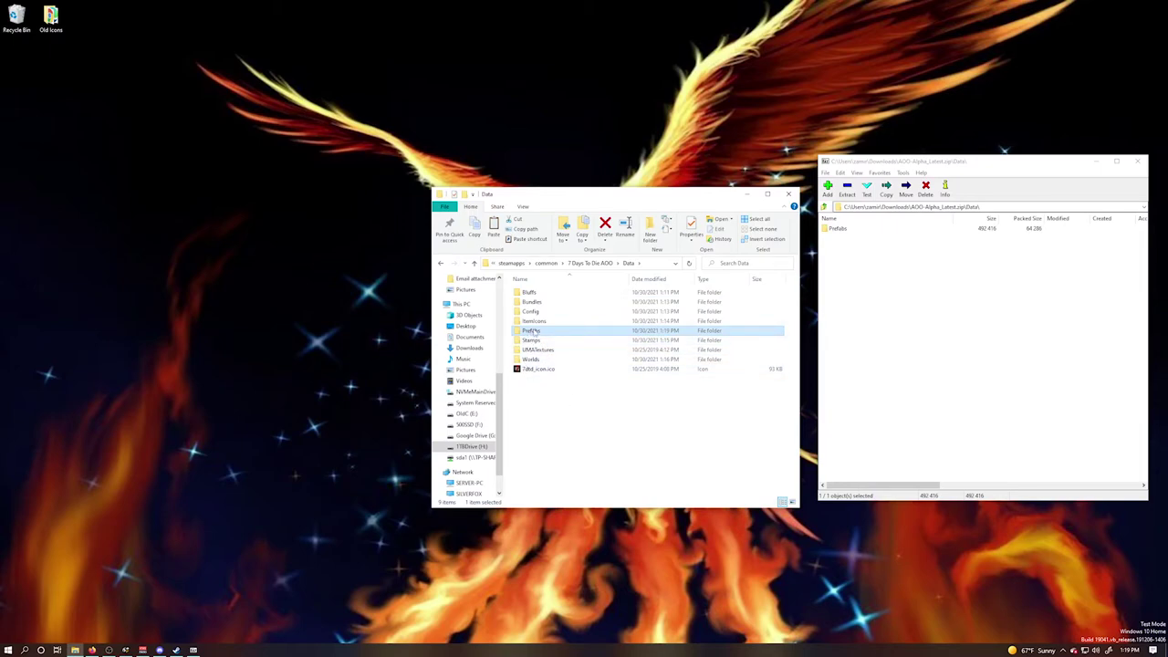
Sort the Prefabs folder by date modified to review the newly merged AOO prefab files.
double_click(533, 332)
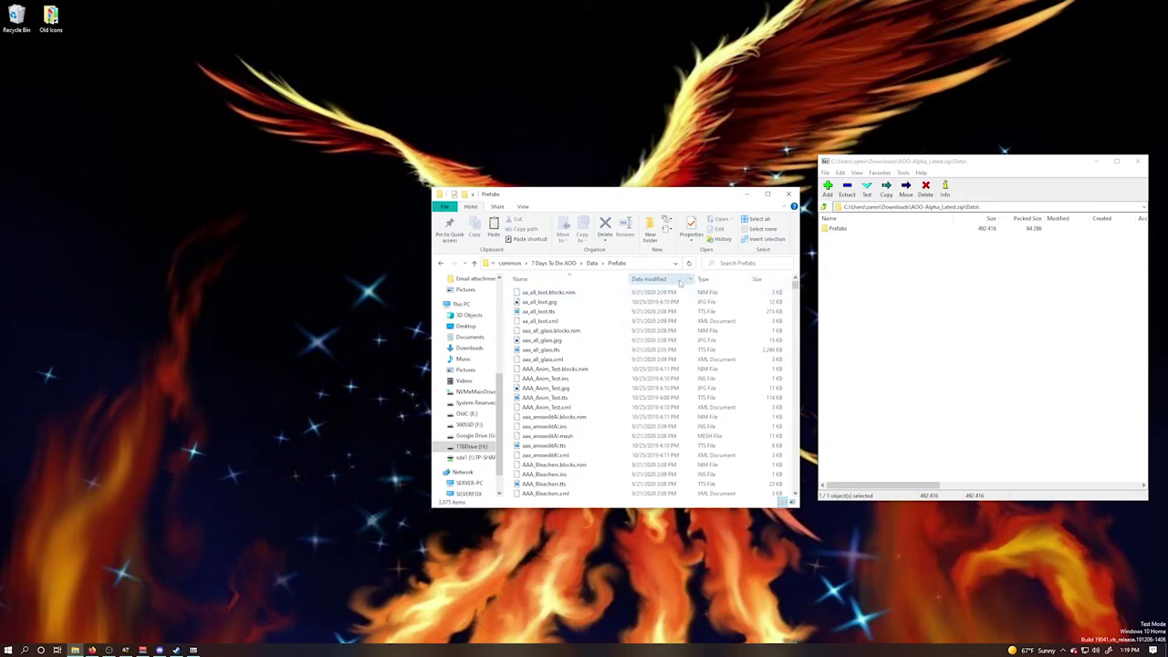
click(673, 279)
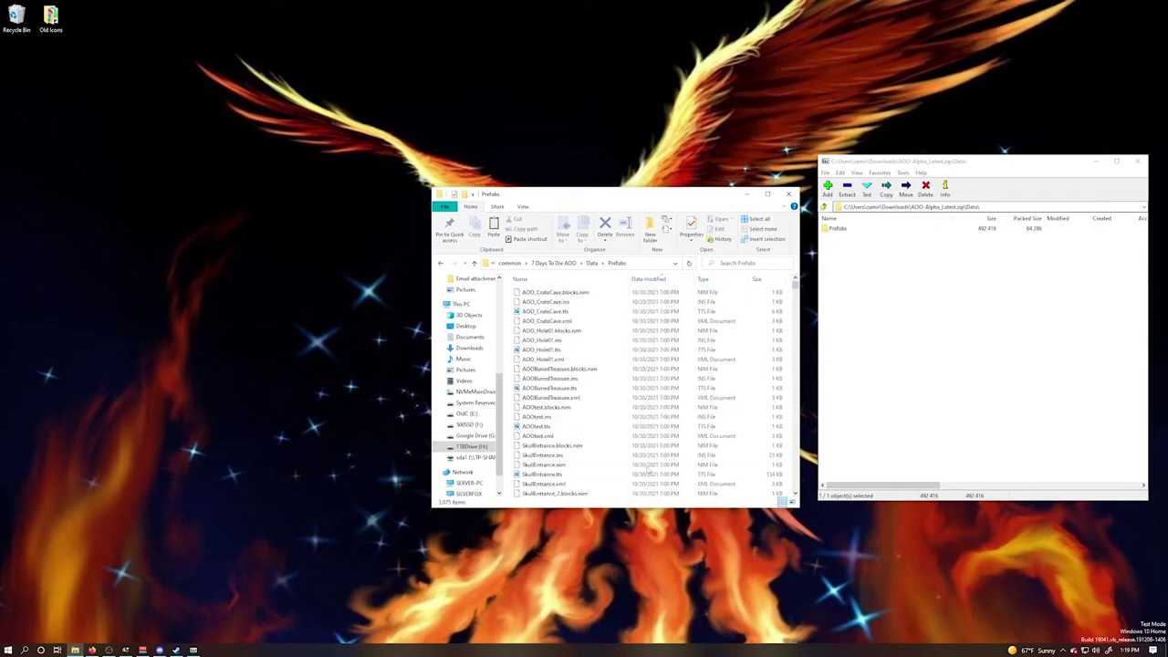
click(566, 292)
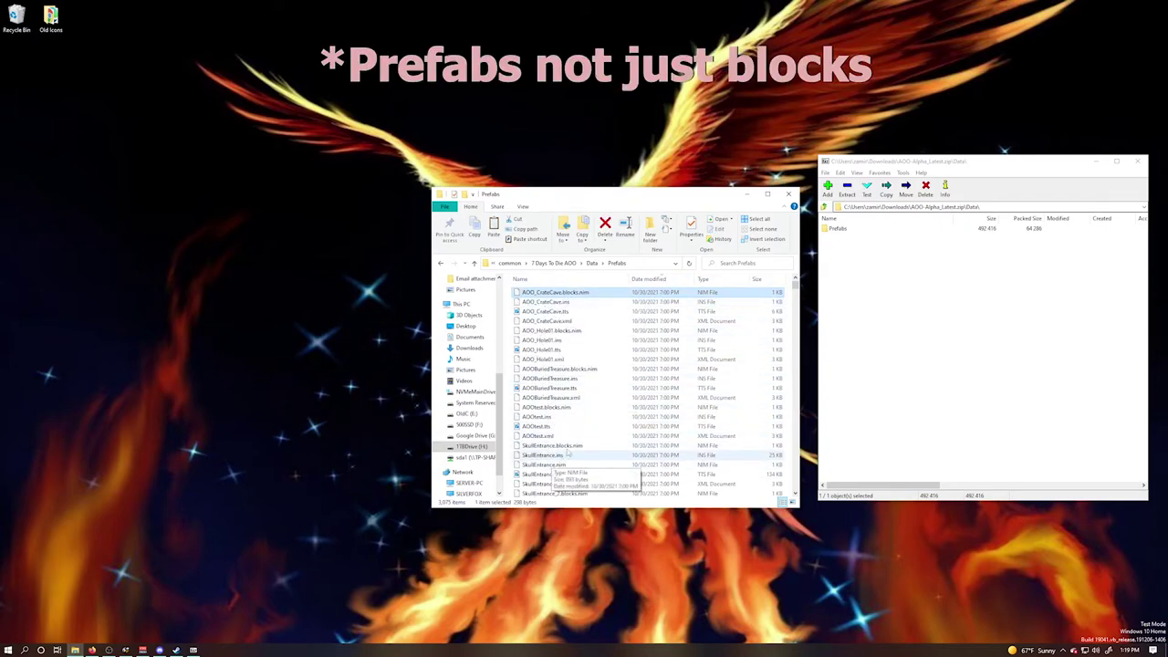
scroll(569, 447, down, 1)
scroll(567, 449, down, 6)
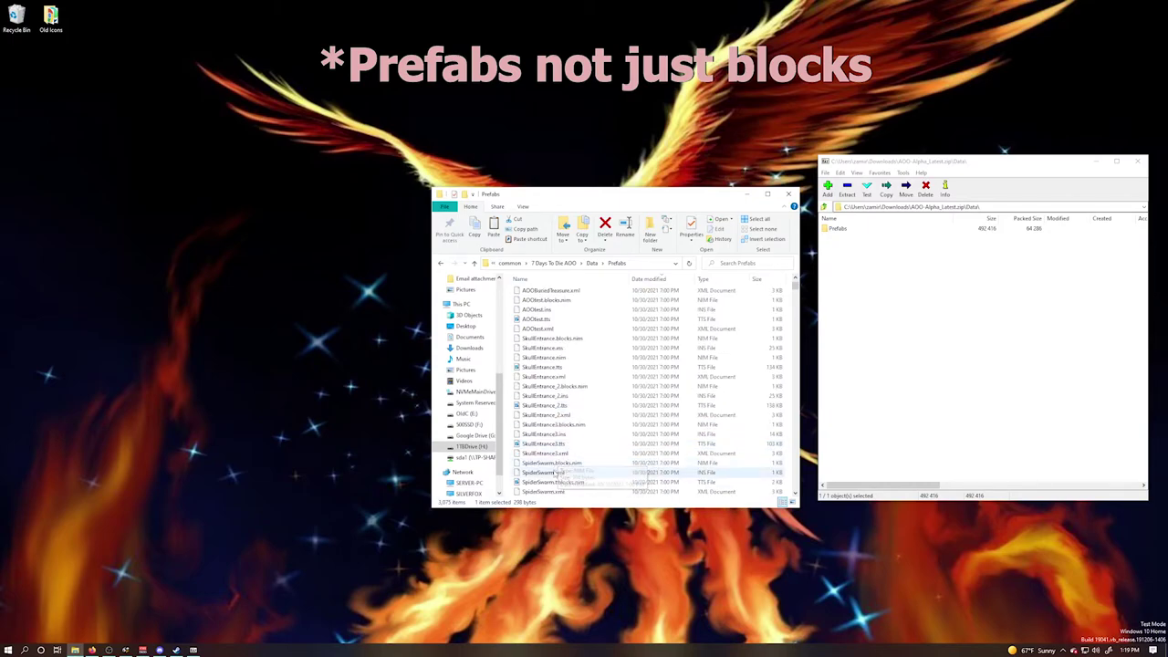
scroll(555, 456, down, 2)
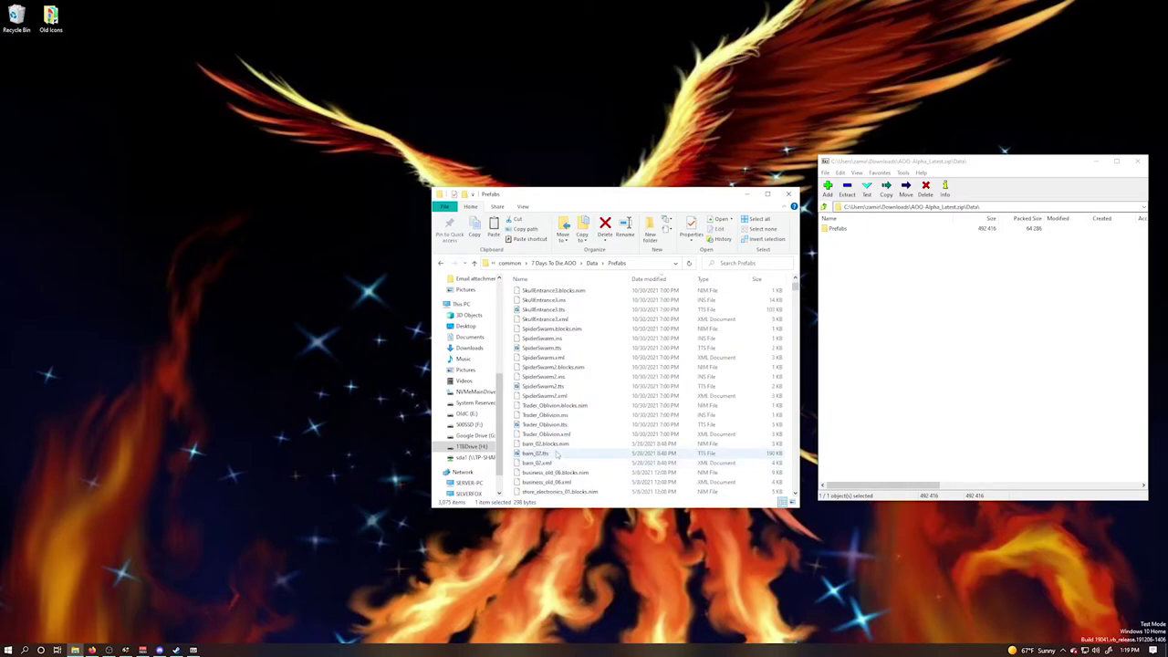
shift+click(556, 439)
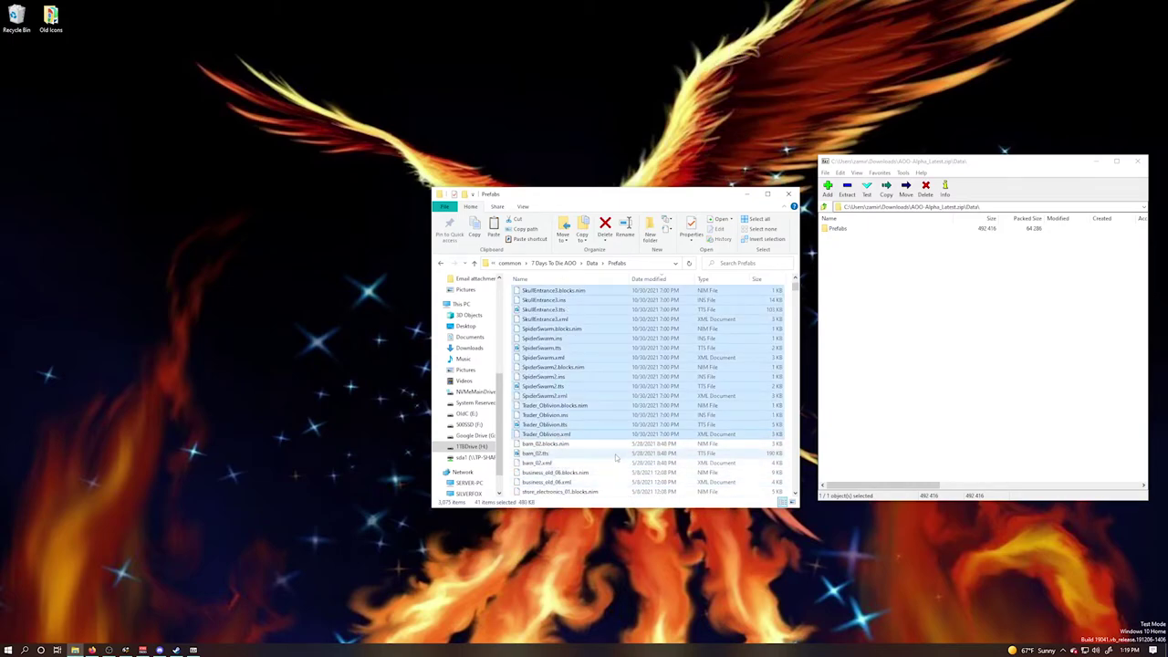
scroll(622, 441, up, 3)
scroll(622, 441, up, 5)
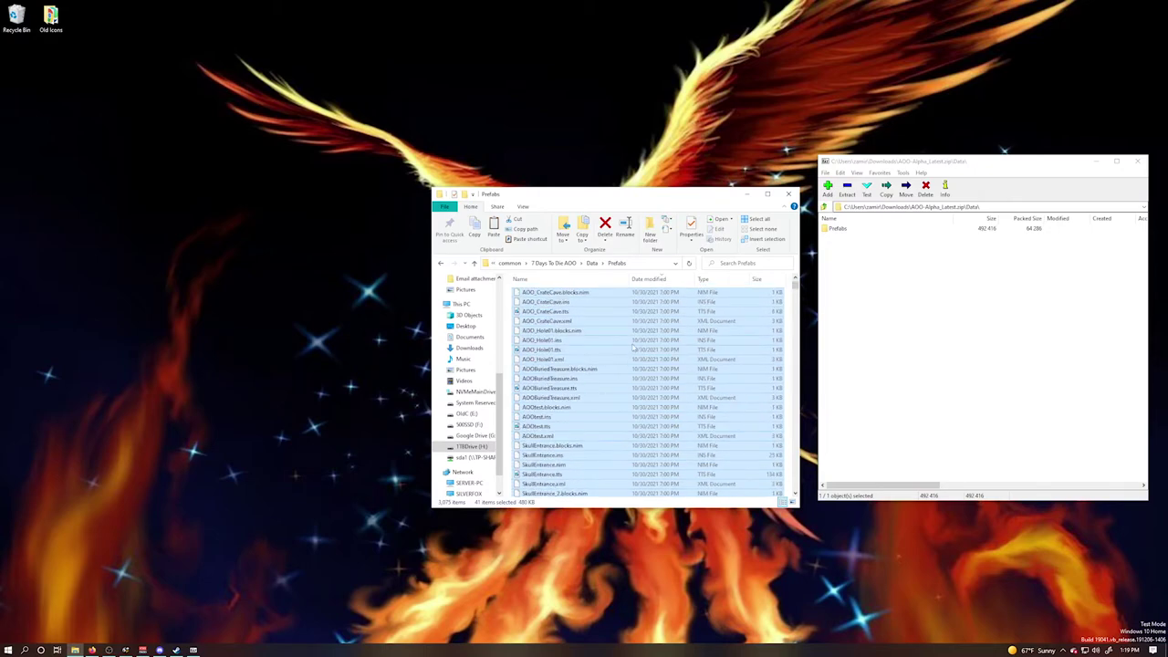
click(635, 342)
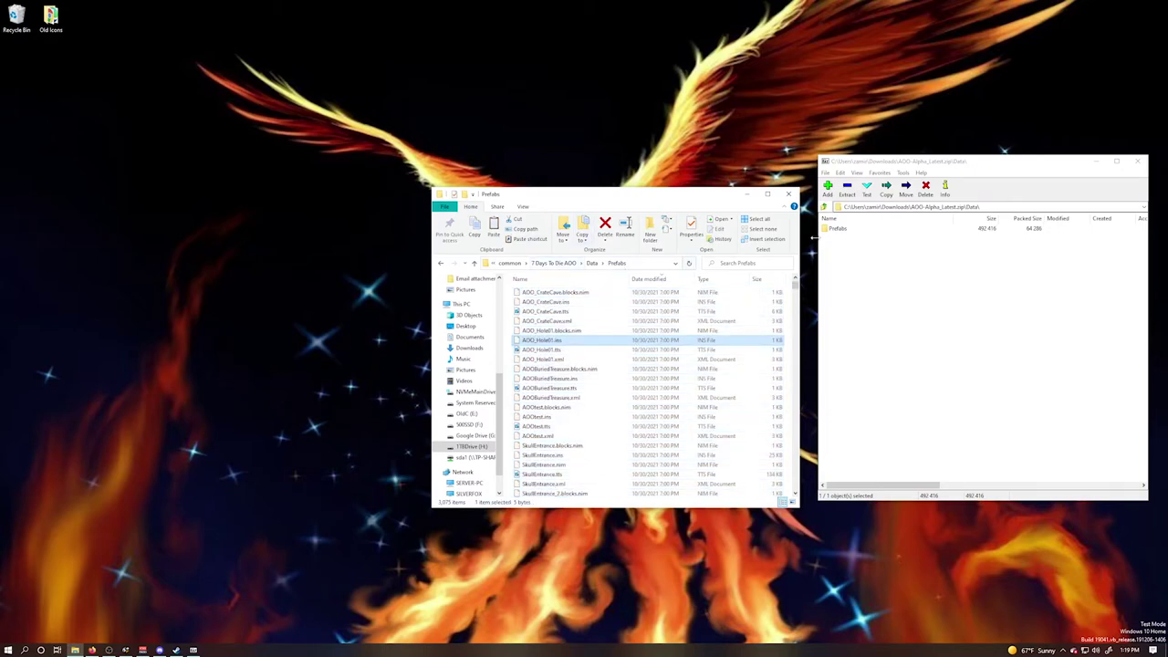
Close the 7-Zip window and the File Explorer window.
click(1137, 162)
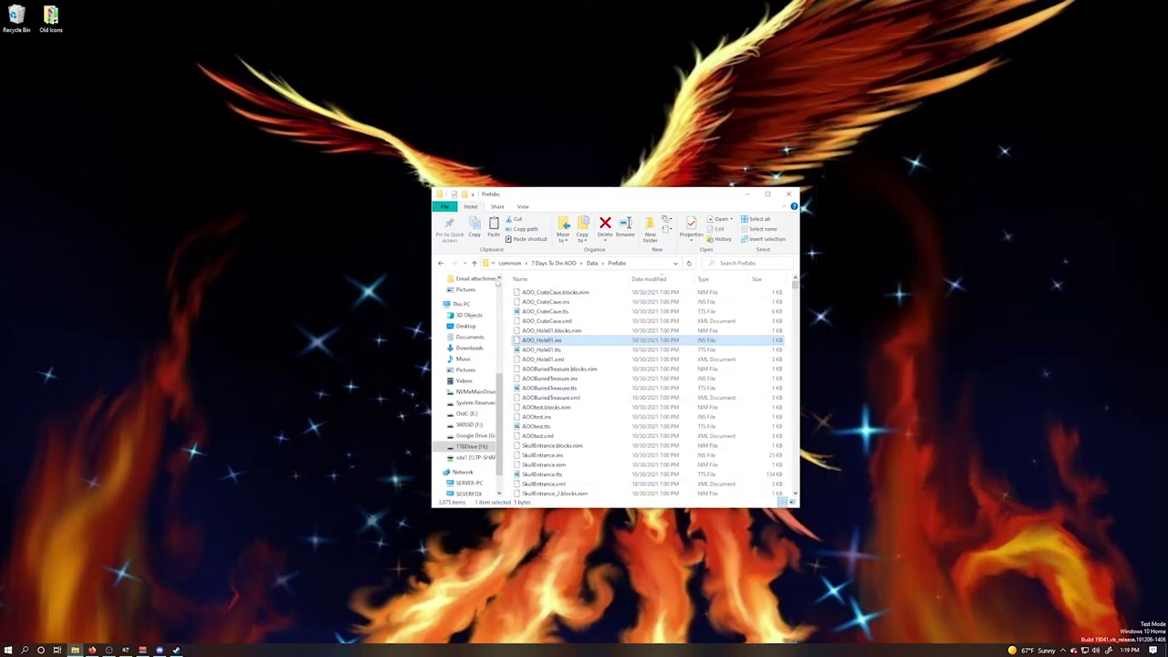
click(522, 262)
click(510, 262)
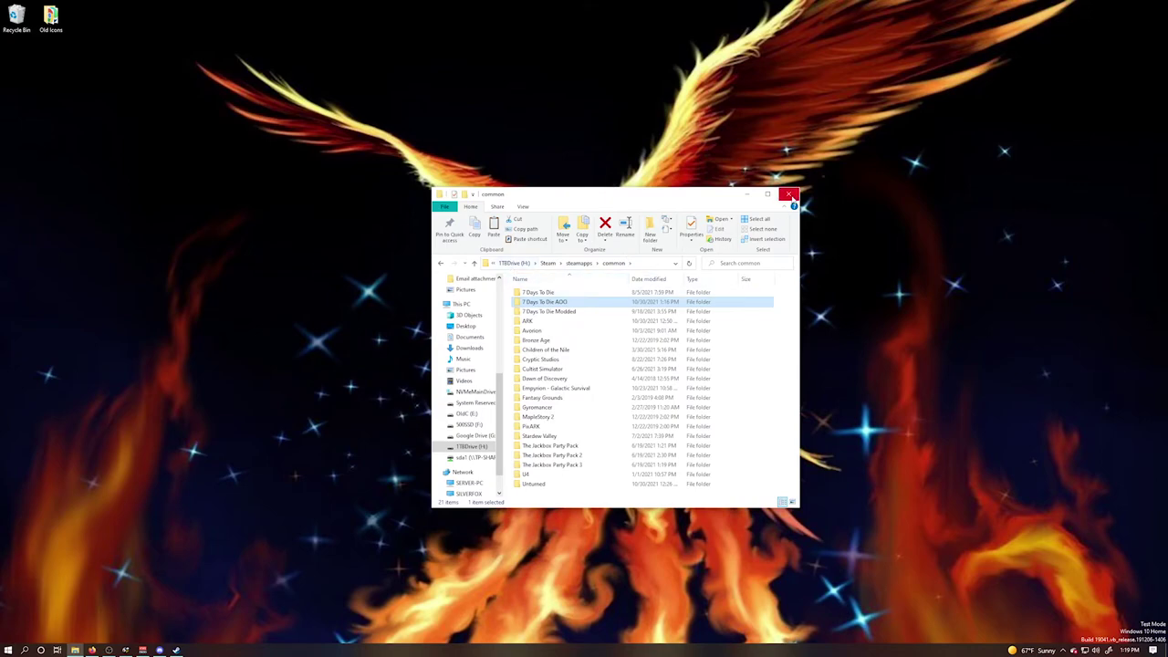
click(789, 195)
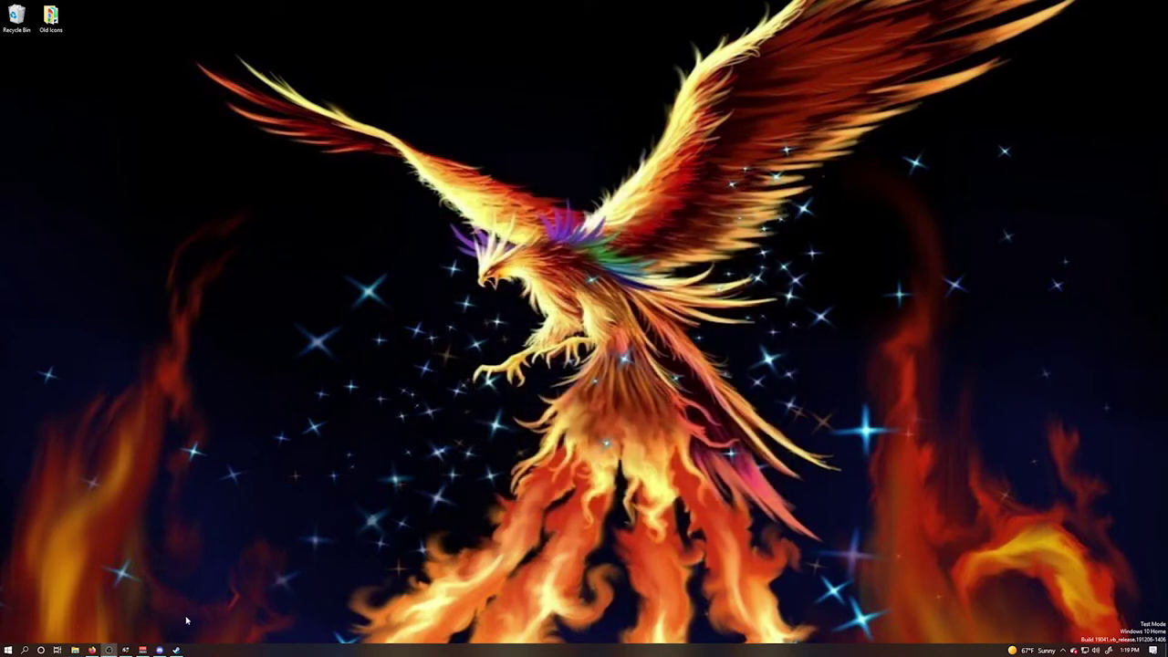
In the Steam library, start adding a non-Steam game and browse for its program.
click(178, 650)
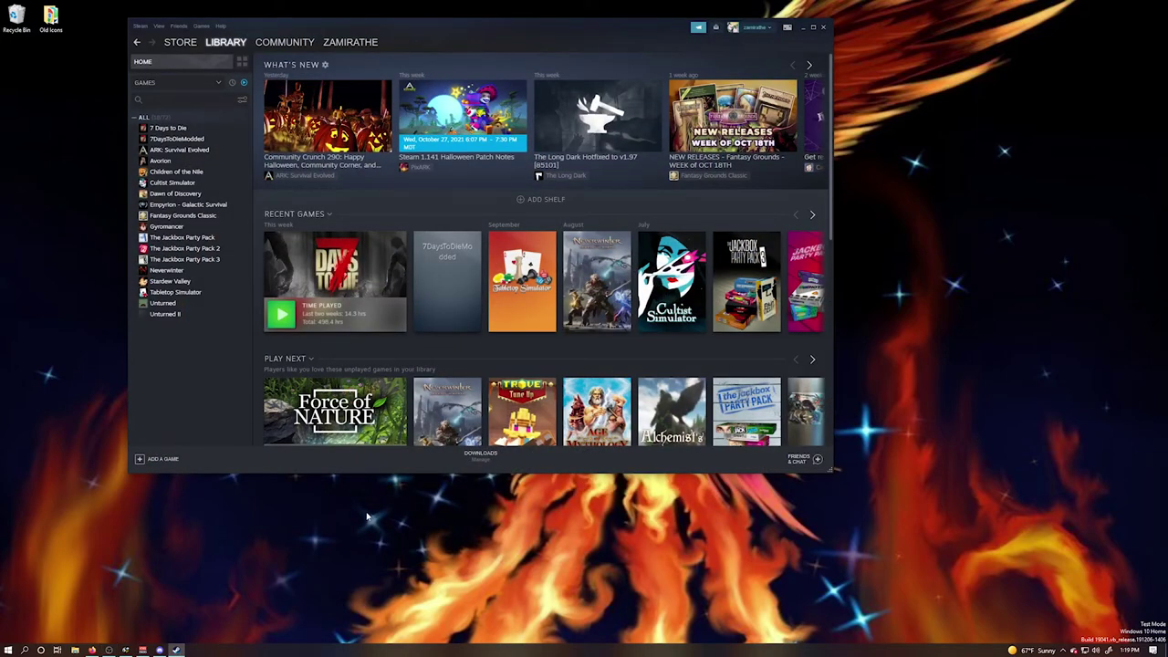
click(202, 26)
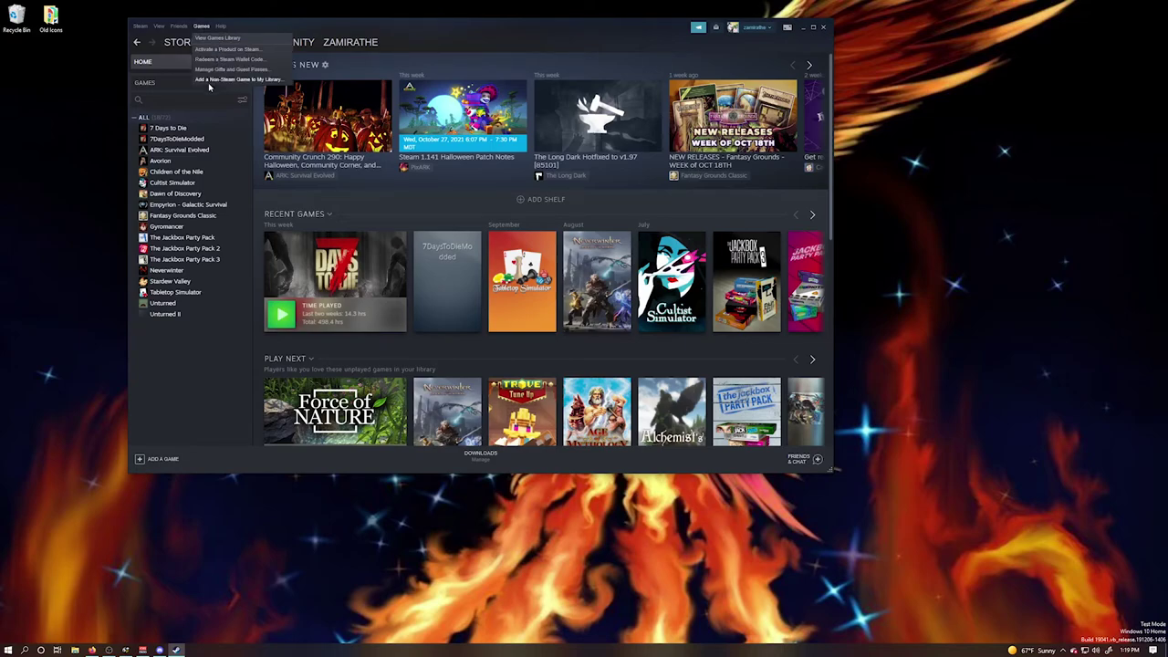
click(239, 80)
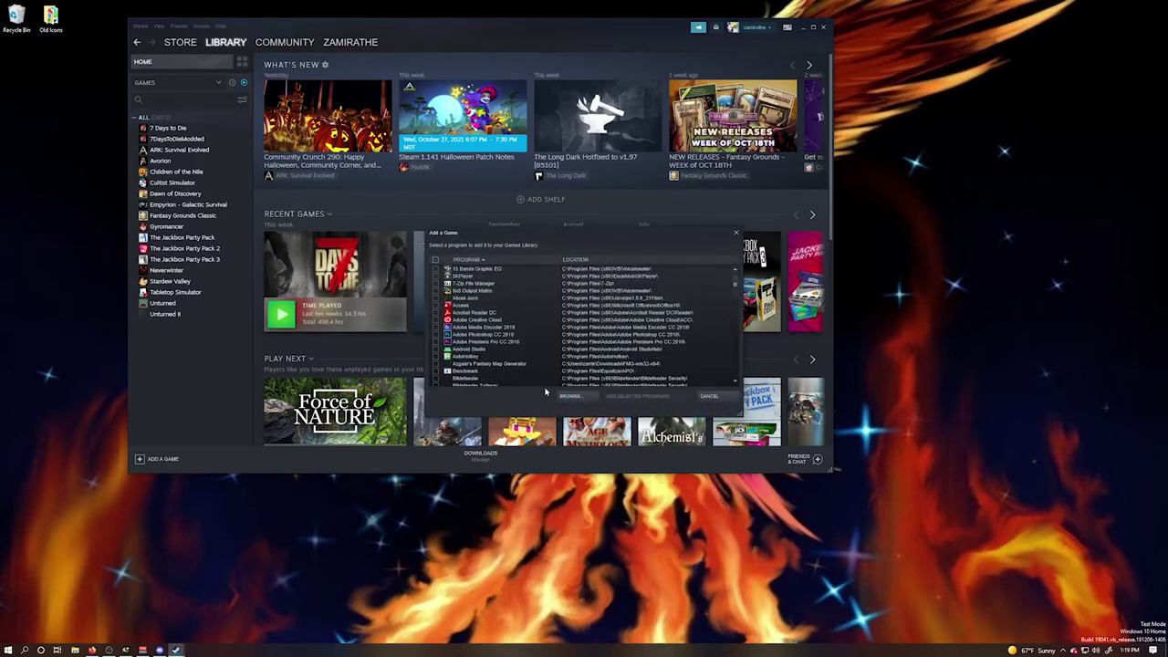
click(573, 397)
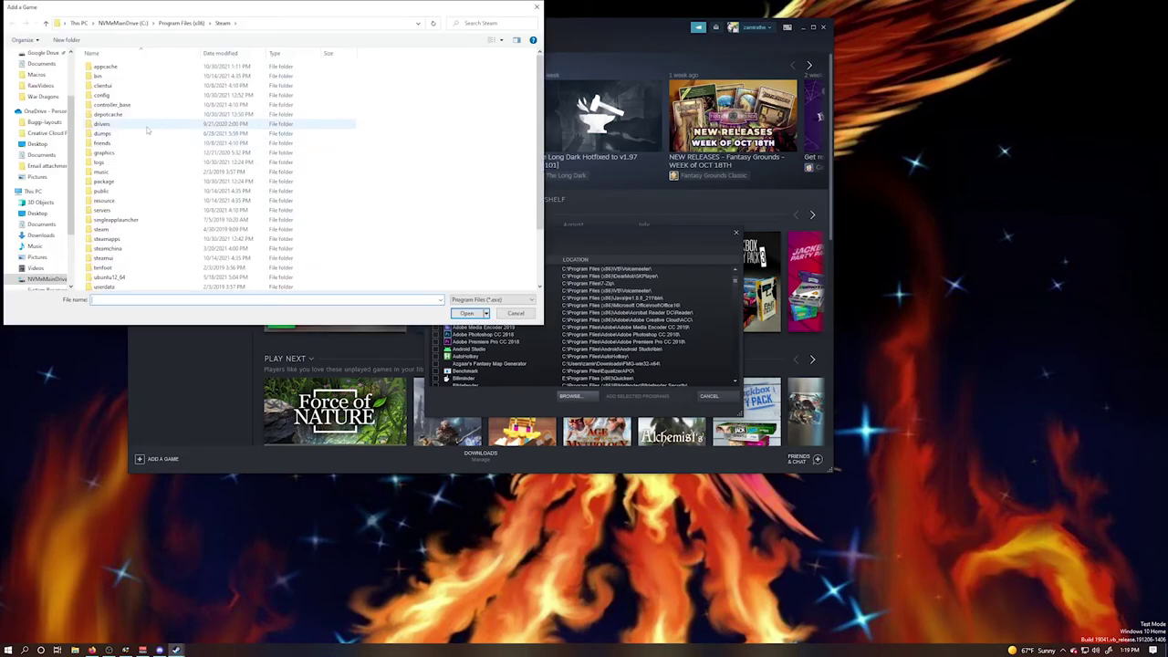
Pick 7DaysToDie.exe from H:\Steam\steamapps\common\7 Days To Die AOO for the add list.
scroll(37, 260, down, 1)
scroll(41, 294, down, 2)
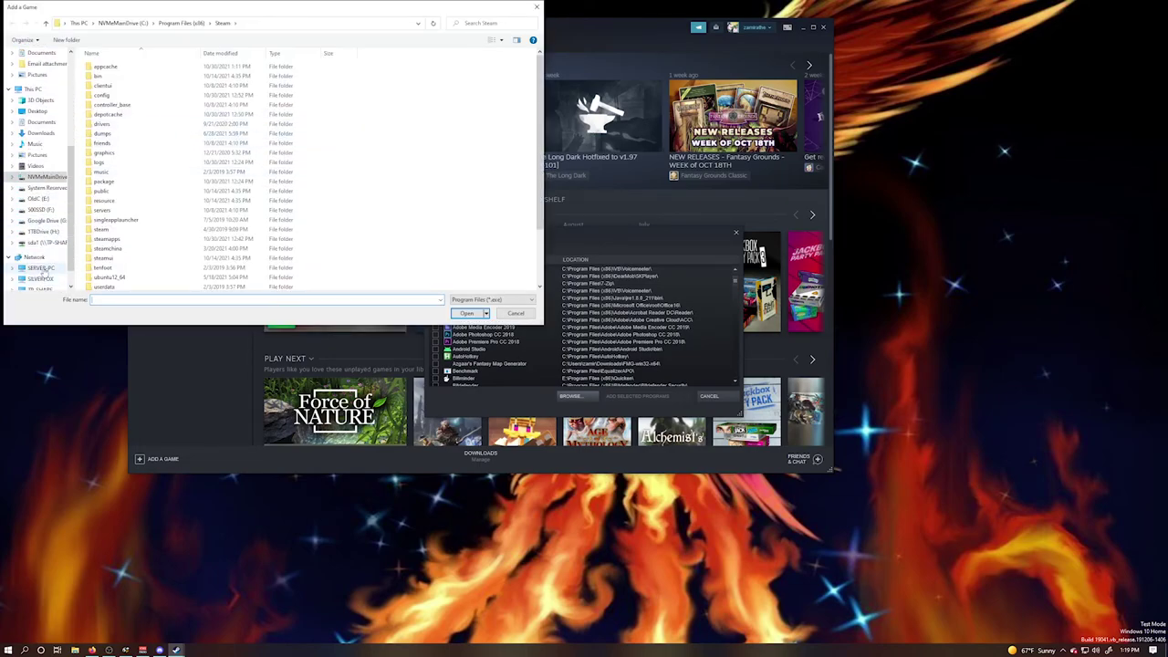
click(42, 230)
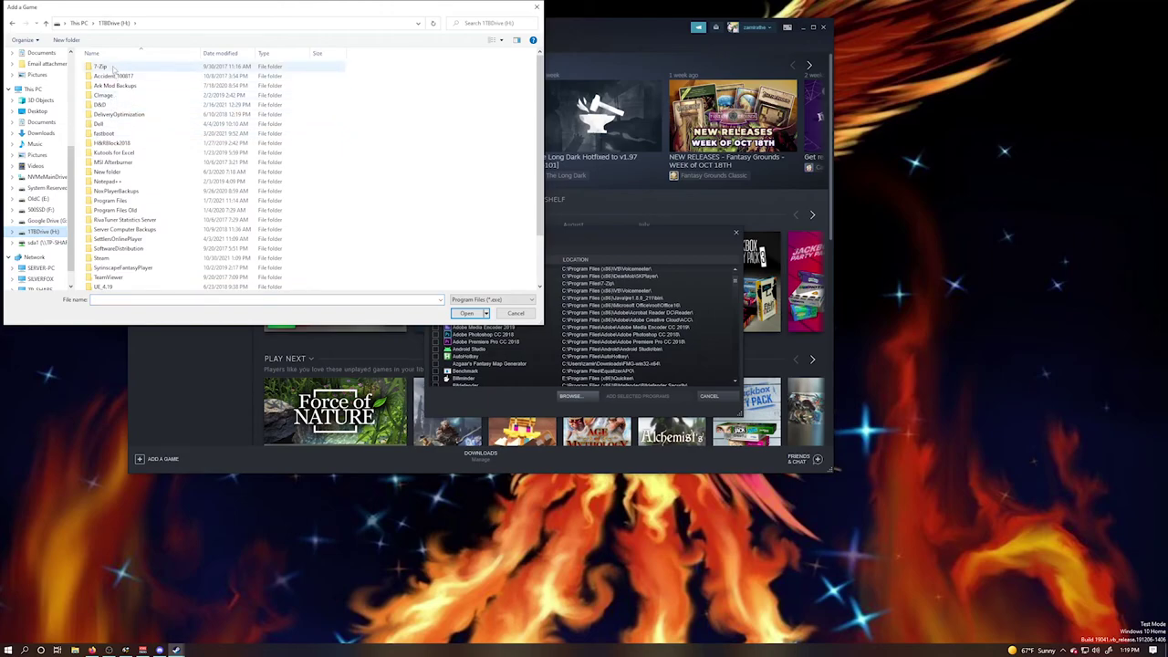
scroll(105, 252, down, 1)
double_click(103, 248)
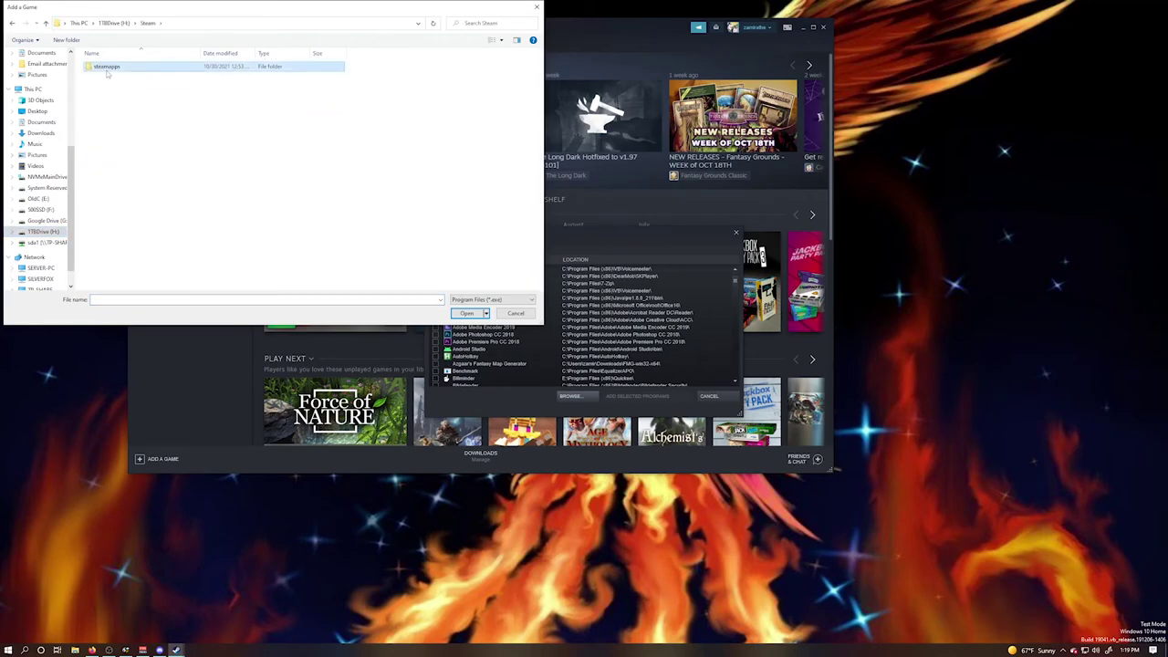
double_click(106, 67)
double_click(110, 68)
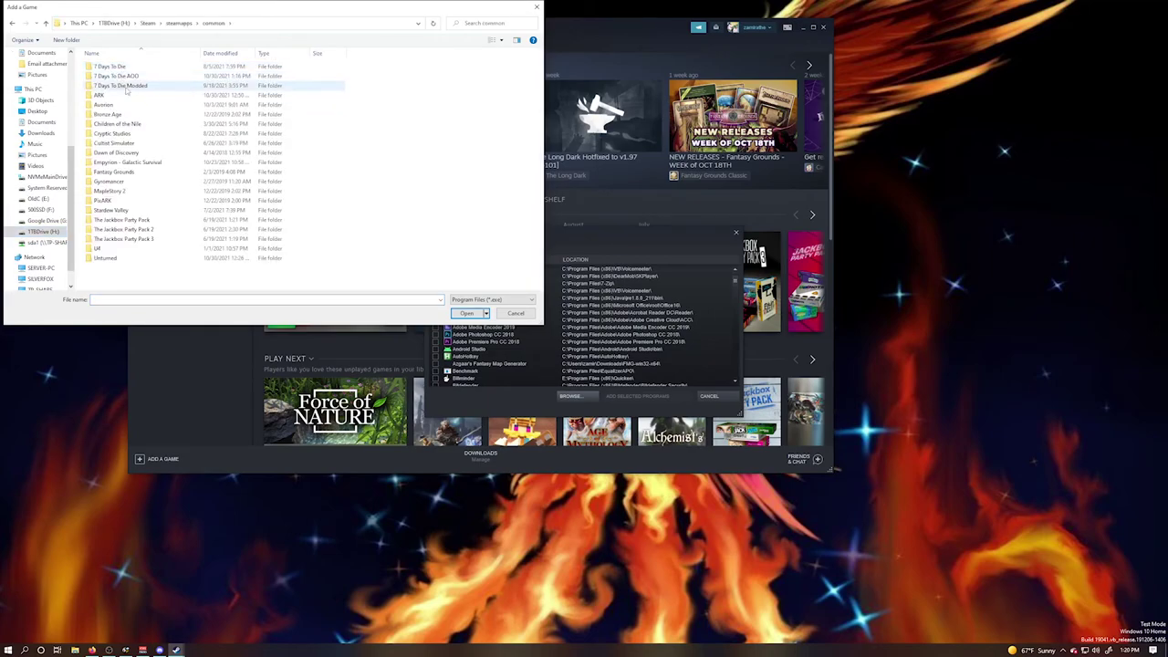
click(128, 77)
click(473, 315)
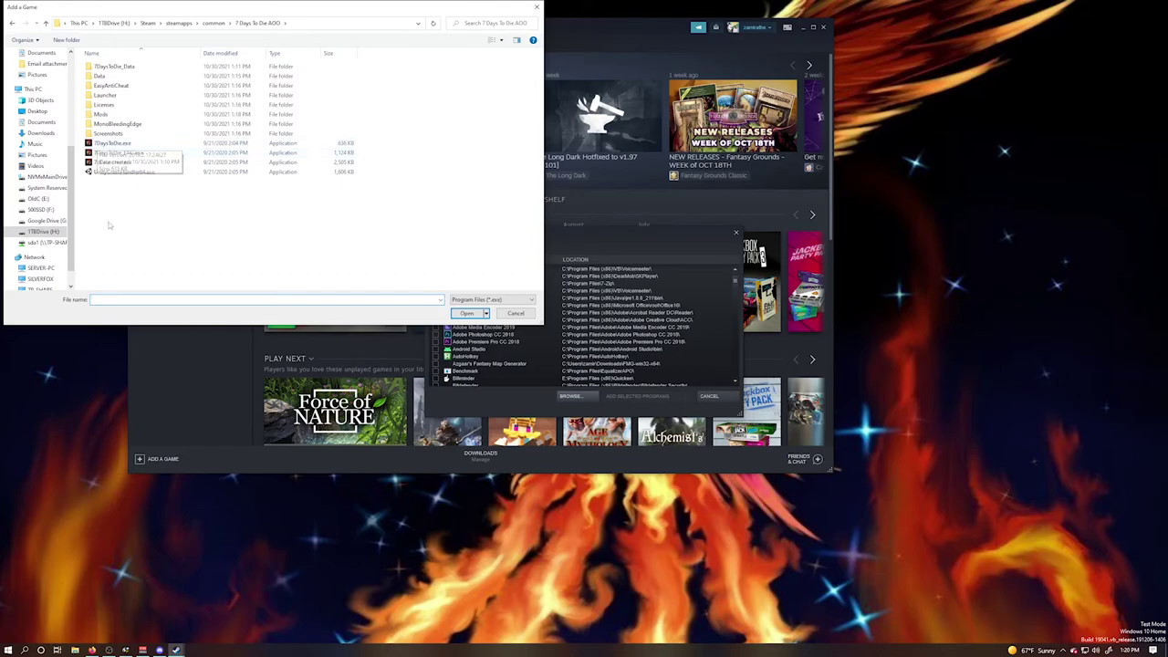
click(134, 144)
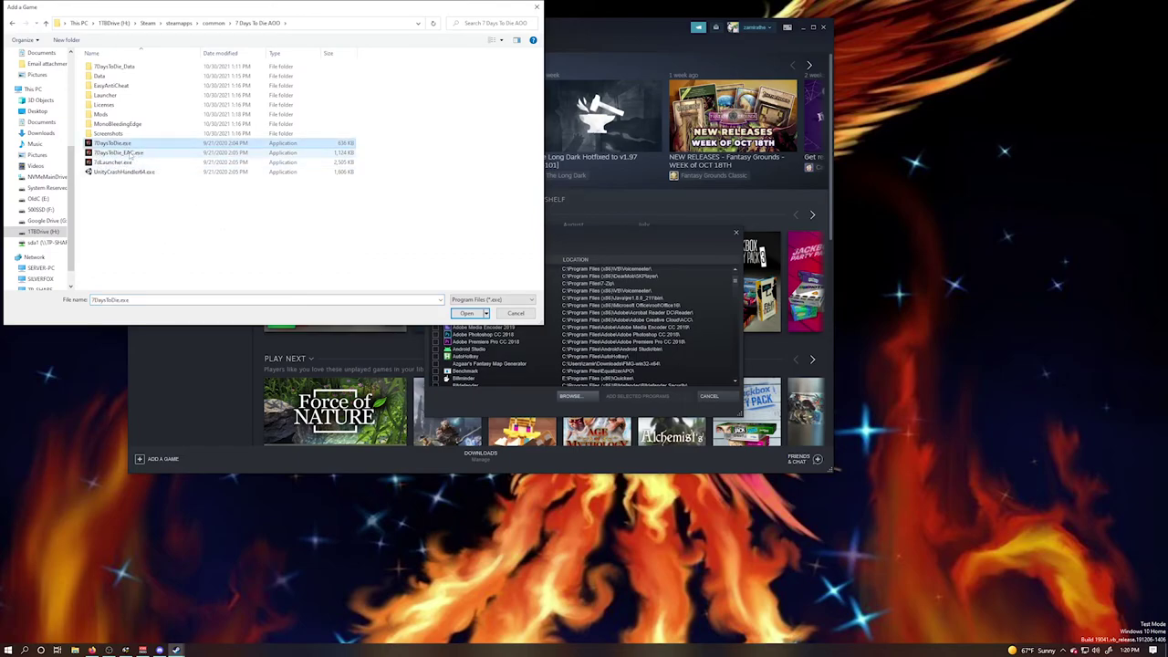
click(466, 314)
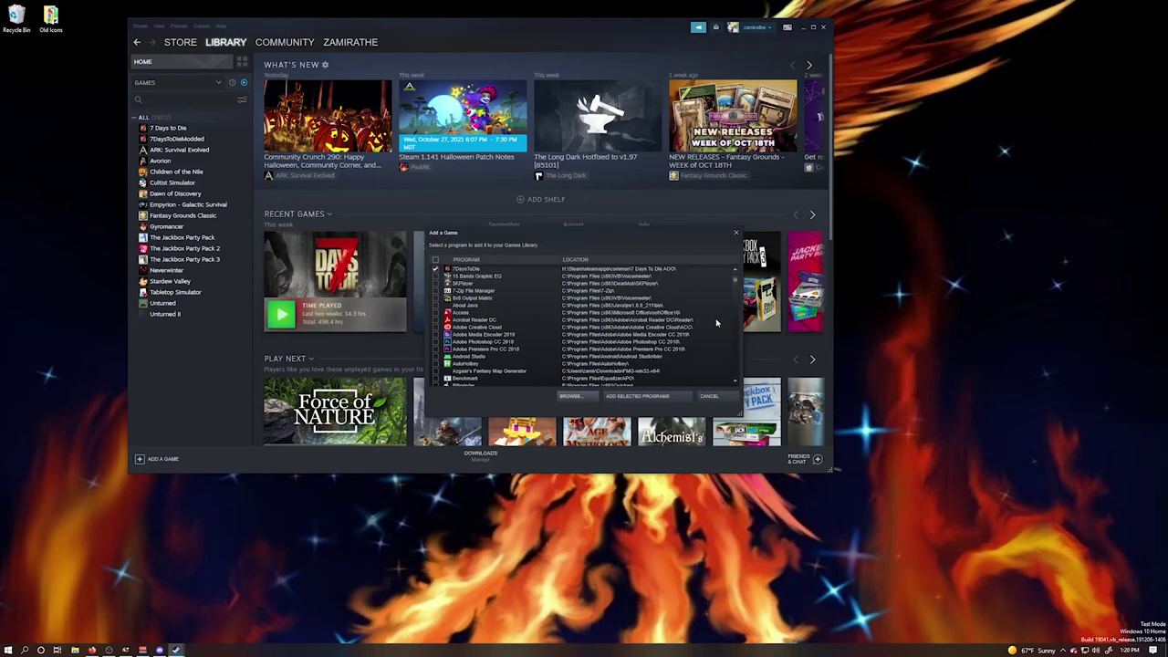
Add 7DaysToDie to the library and rename its shortcut to 7DaysToDieAOO.
click(637, 396)
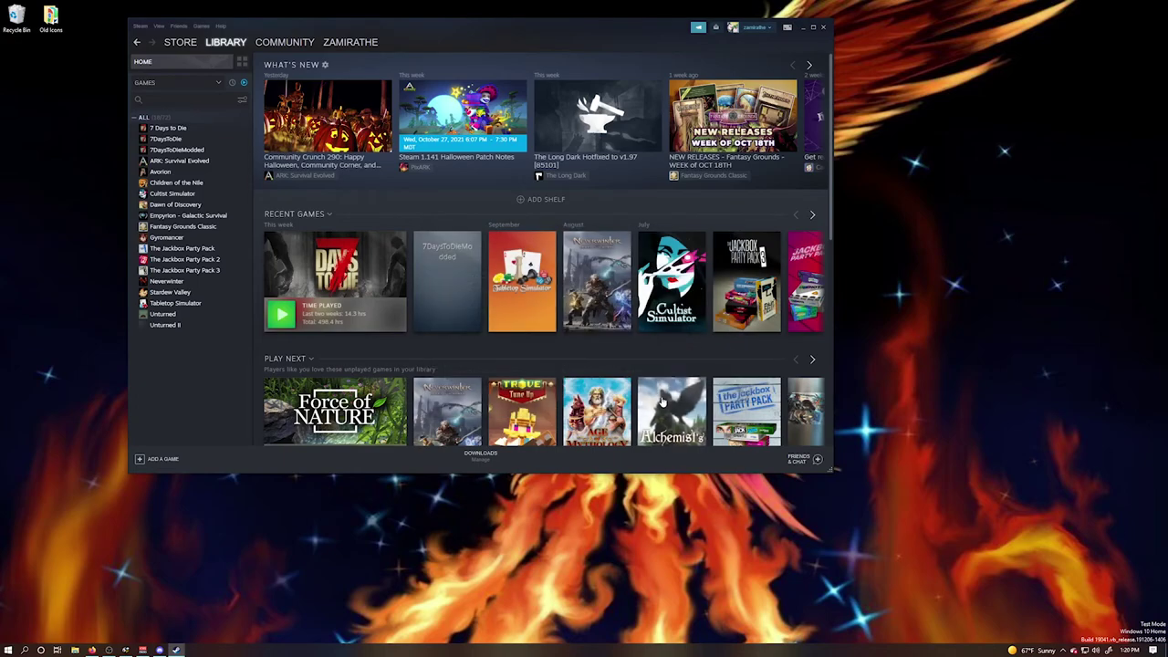
click(169, 140)
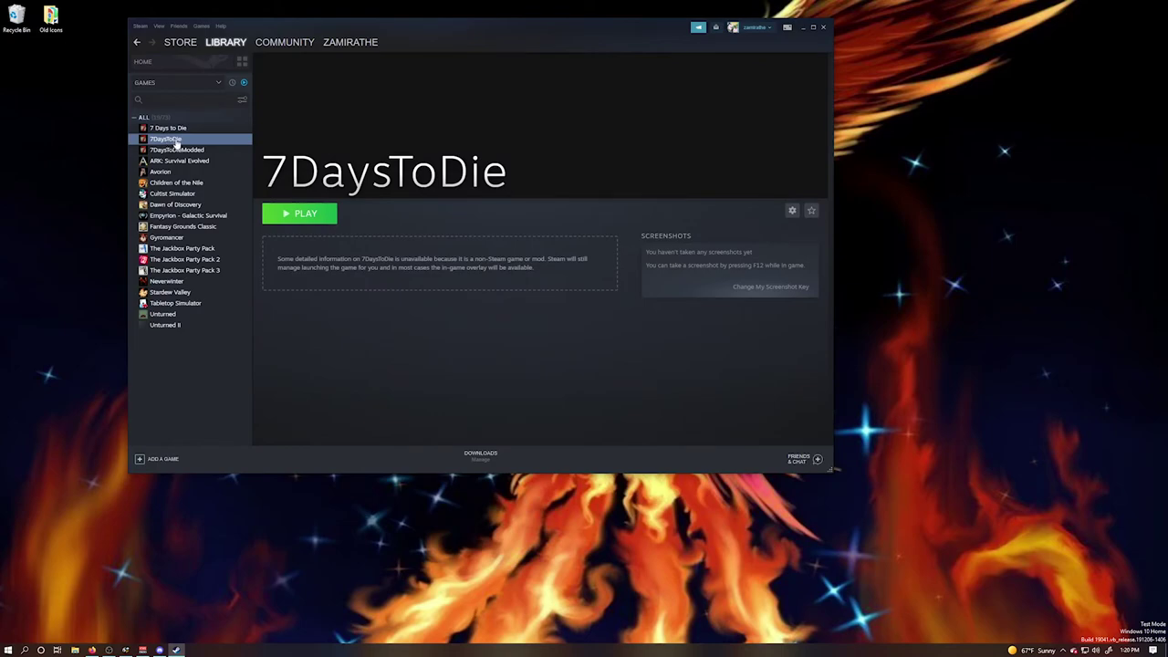
right_click(176, 143)
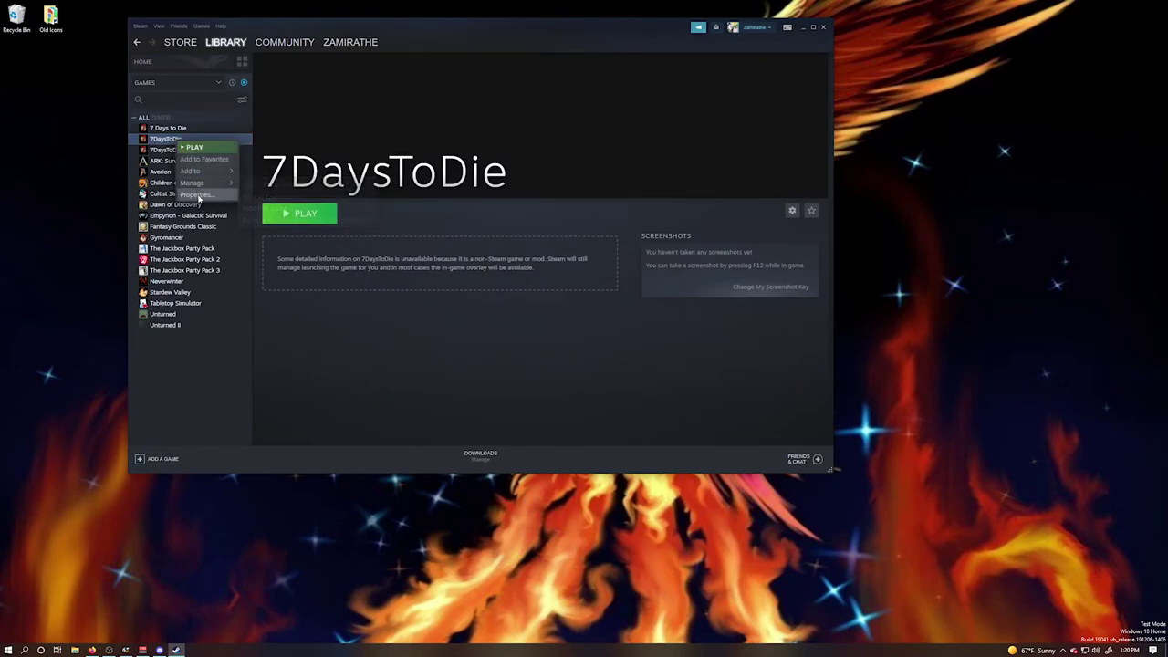
click(199, 195)
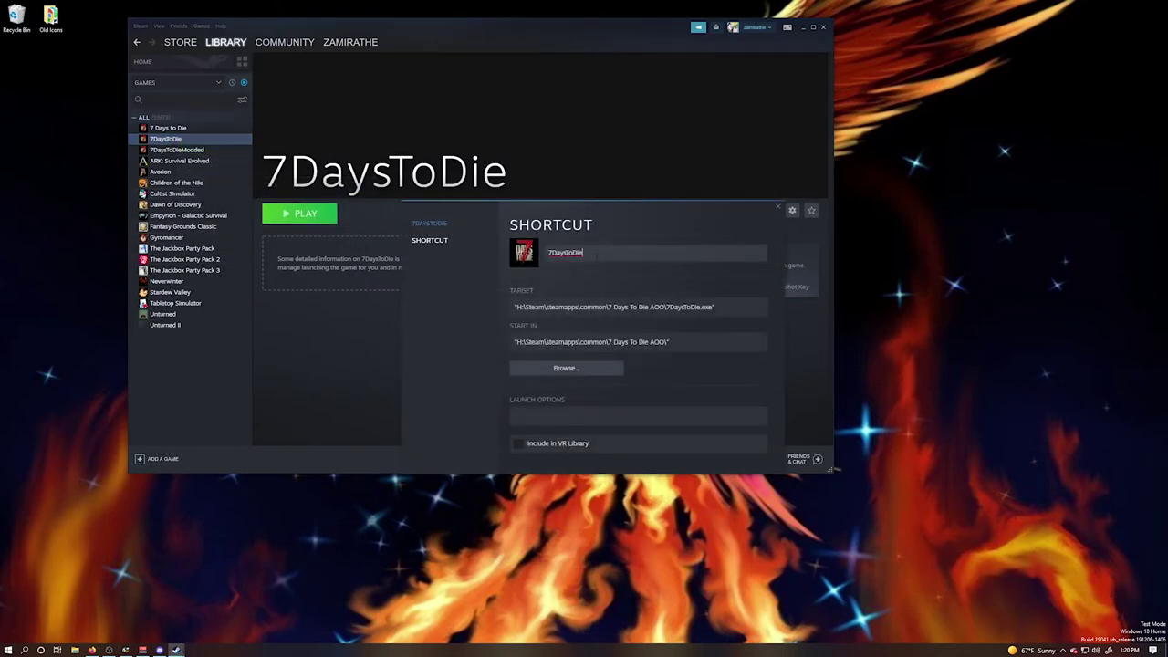
text(AOO)
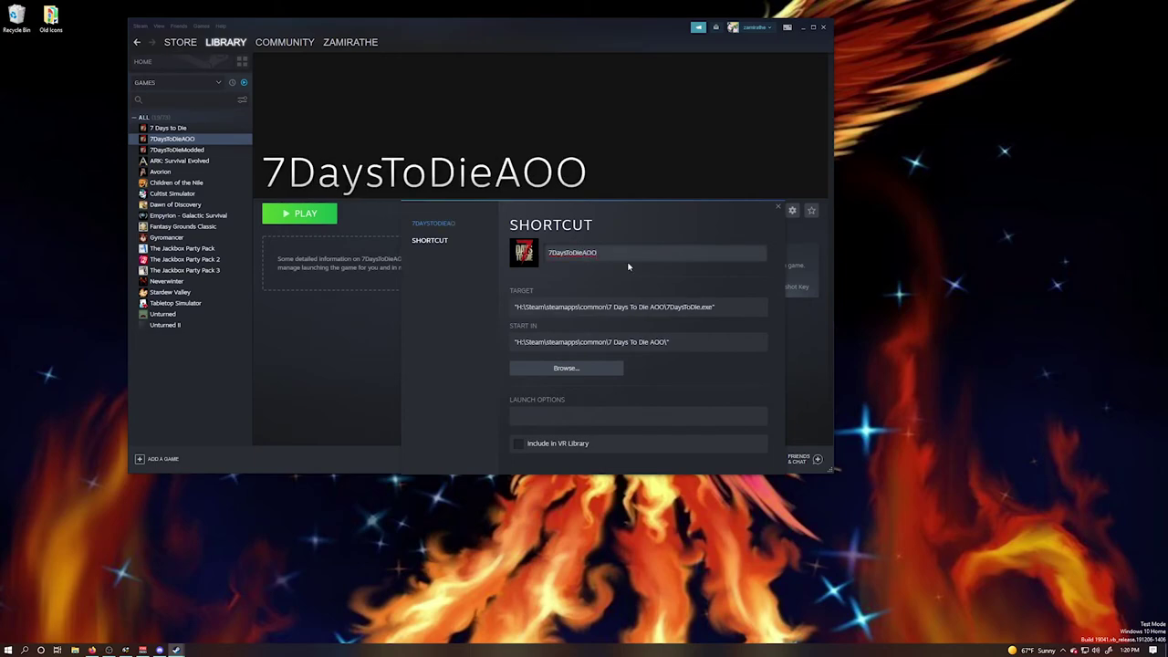
click(678, 382)
click(778, 209)
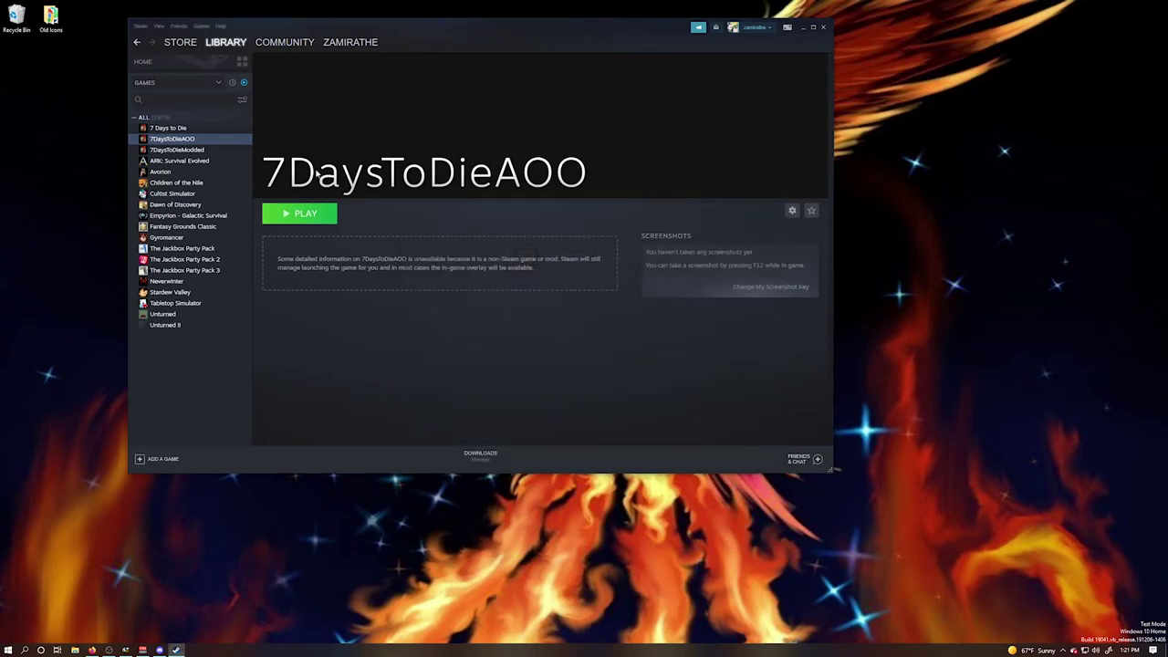
Check 7DaysToDieModded's properties, then return to the 7DaysToDieAOO game page.
click(196, 151)
right_click(196, 152)
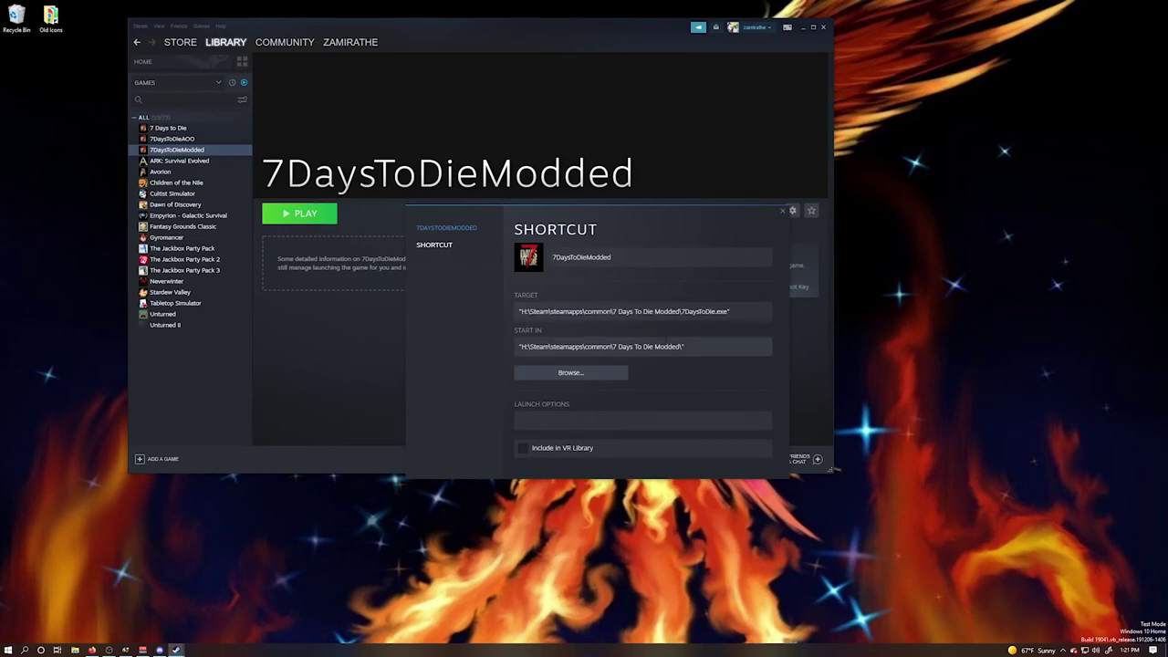
click(781, 212)
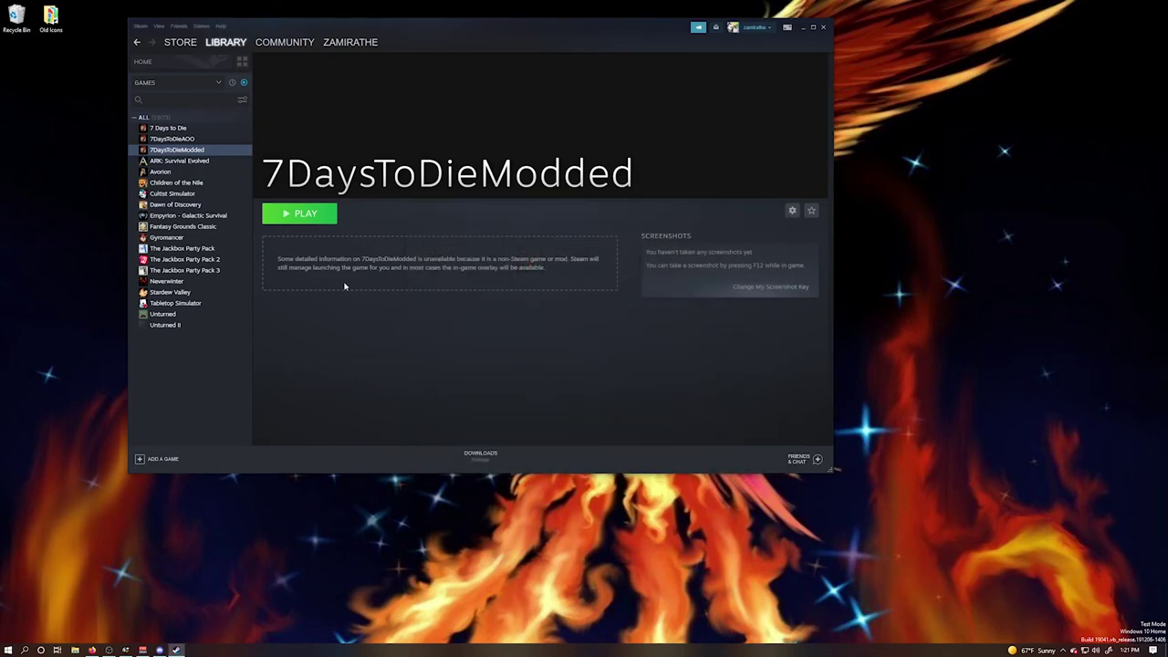
click(187, 139)
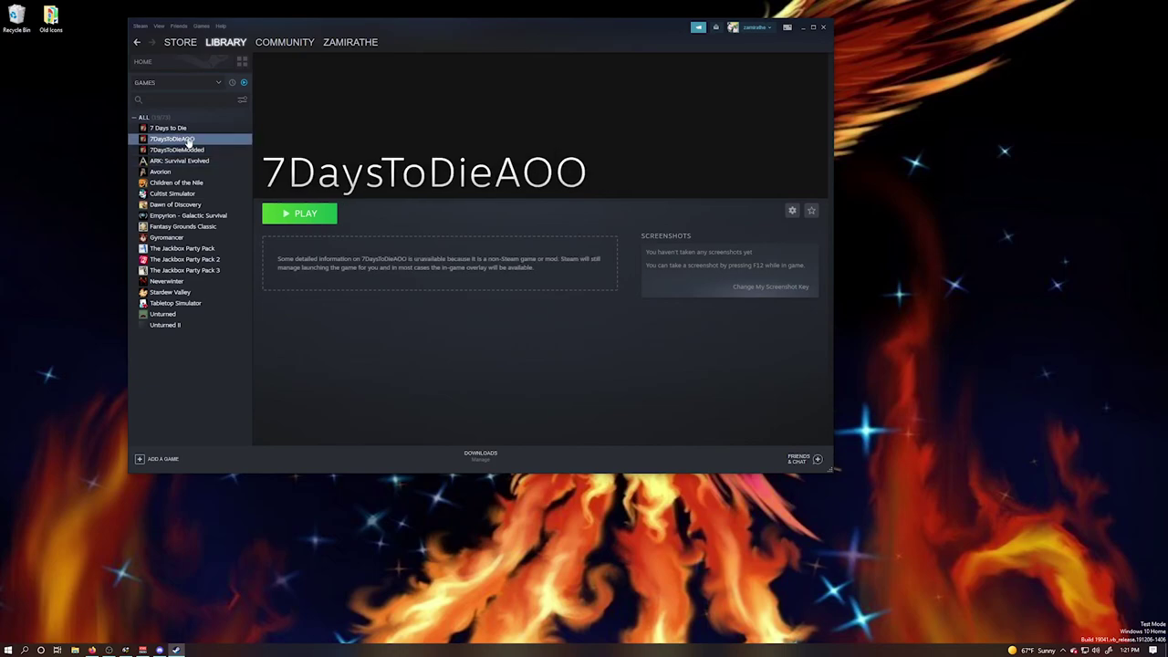
Launch 7DaysToDieAOO from its Steam library page to start Age of Oblivion Alpha 2.6.
click(302, 216)
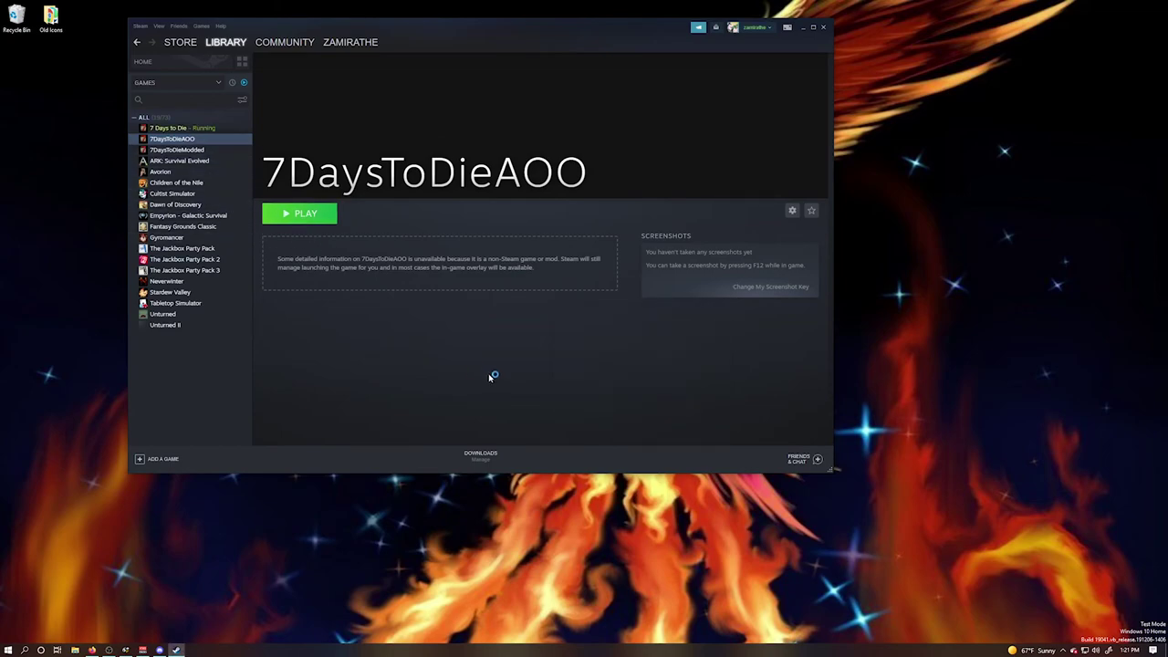